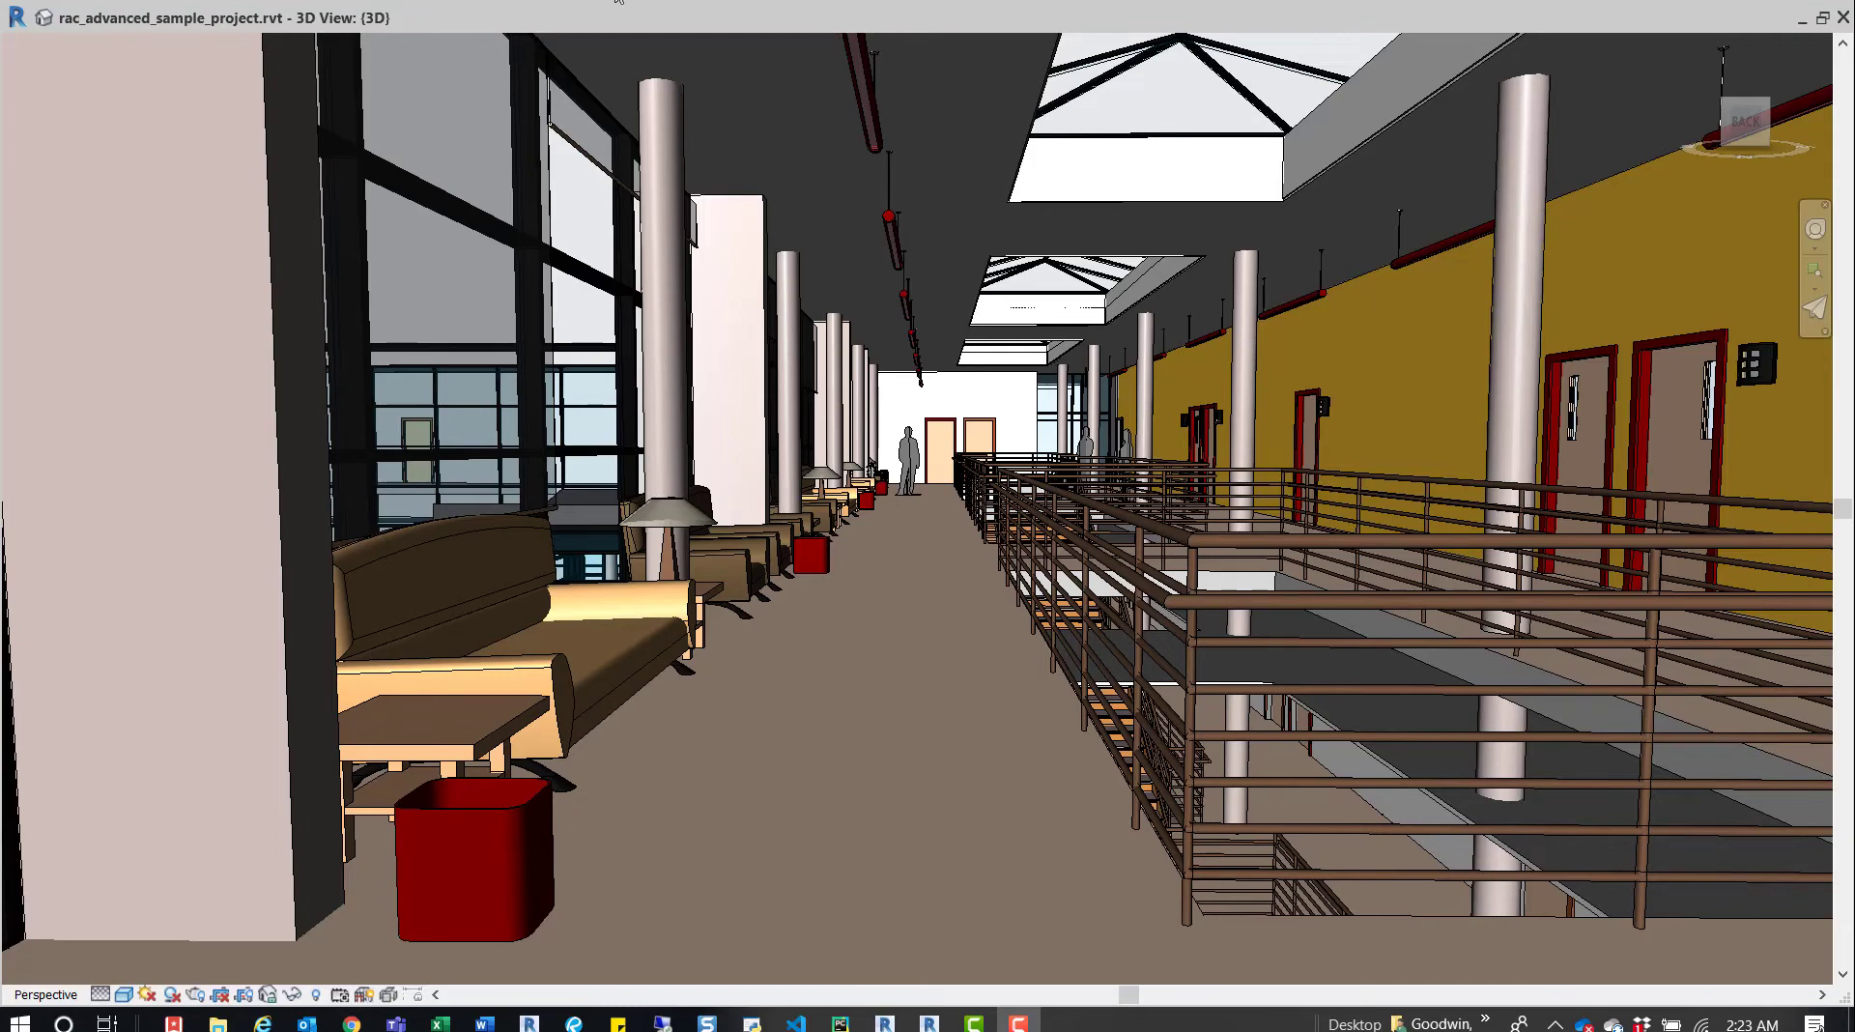
- Restore the maximized corridor 3D view to a floating window beside Properties and Project Browser
double_click(517, 14)
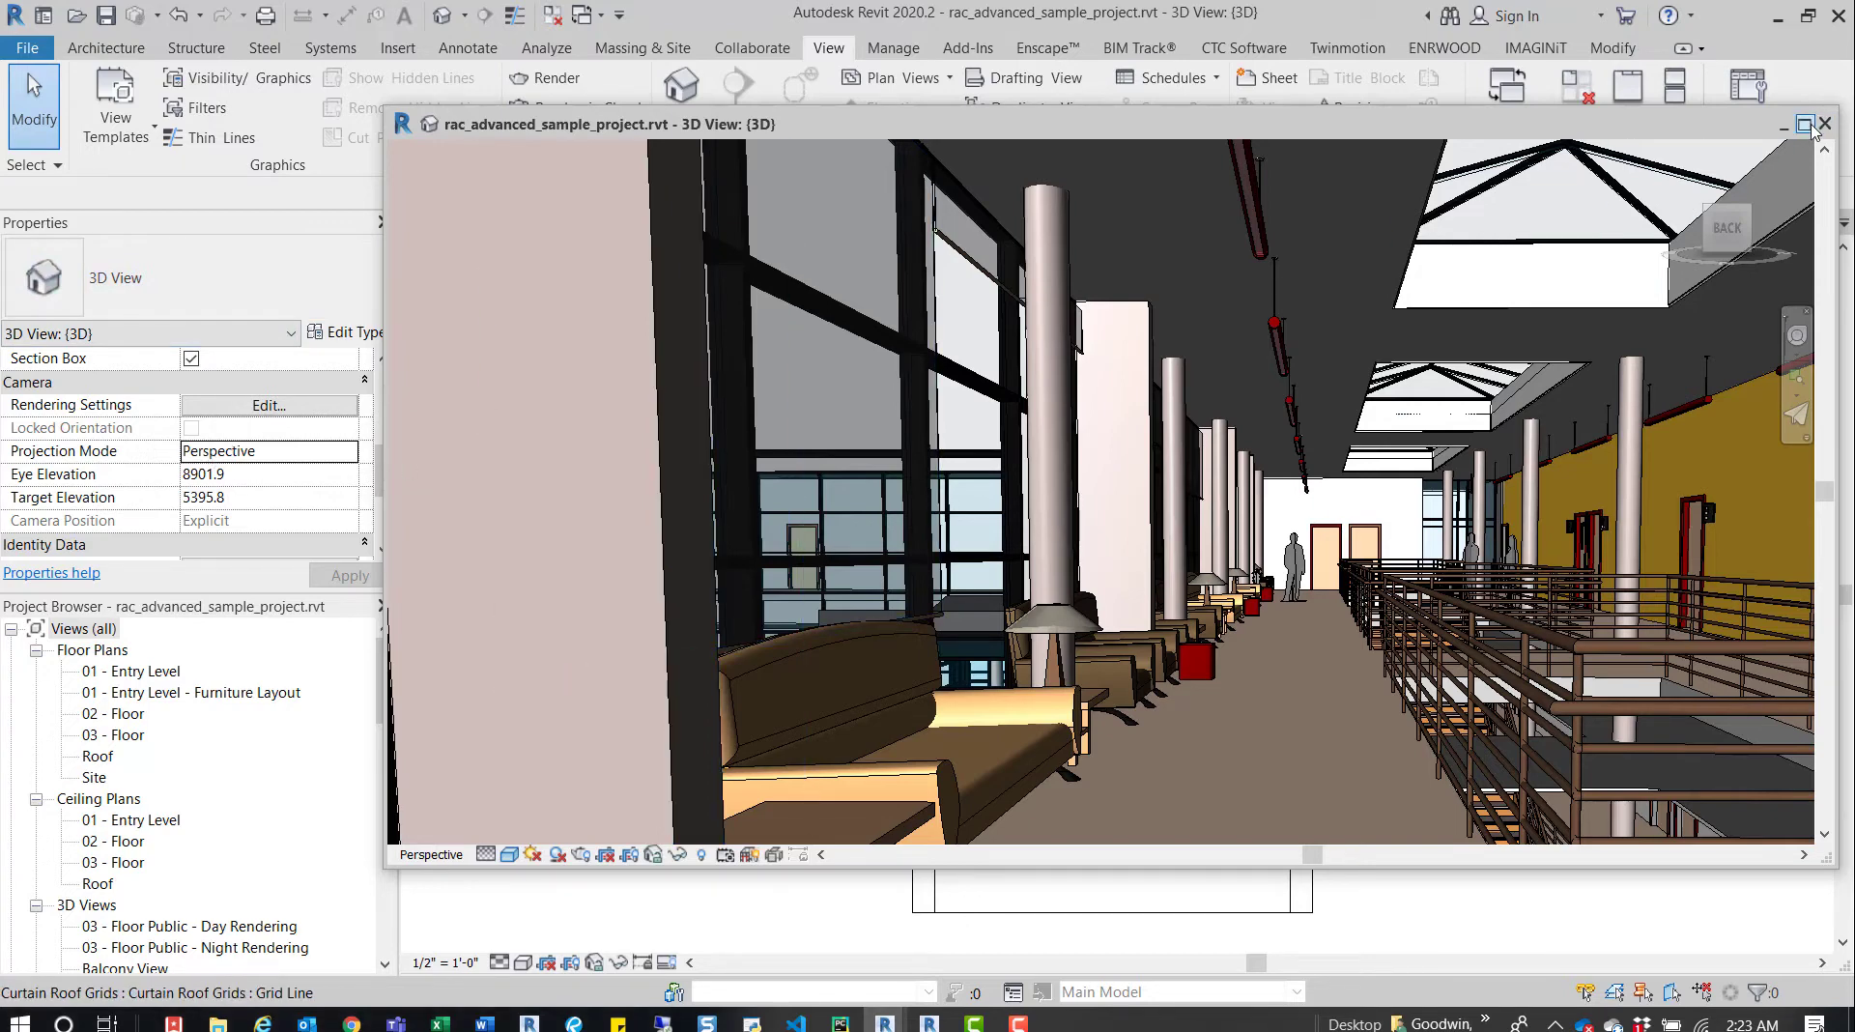
click(348, 452)
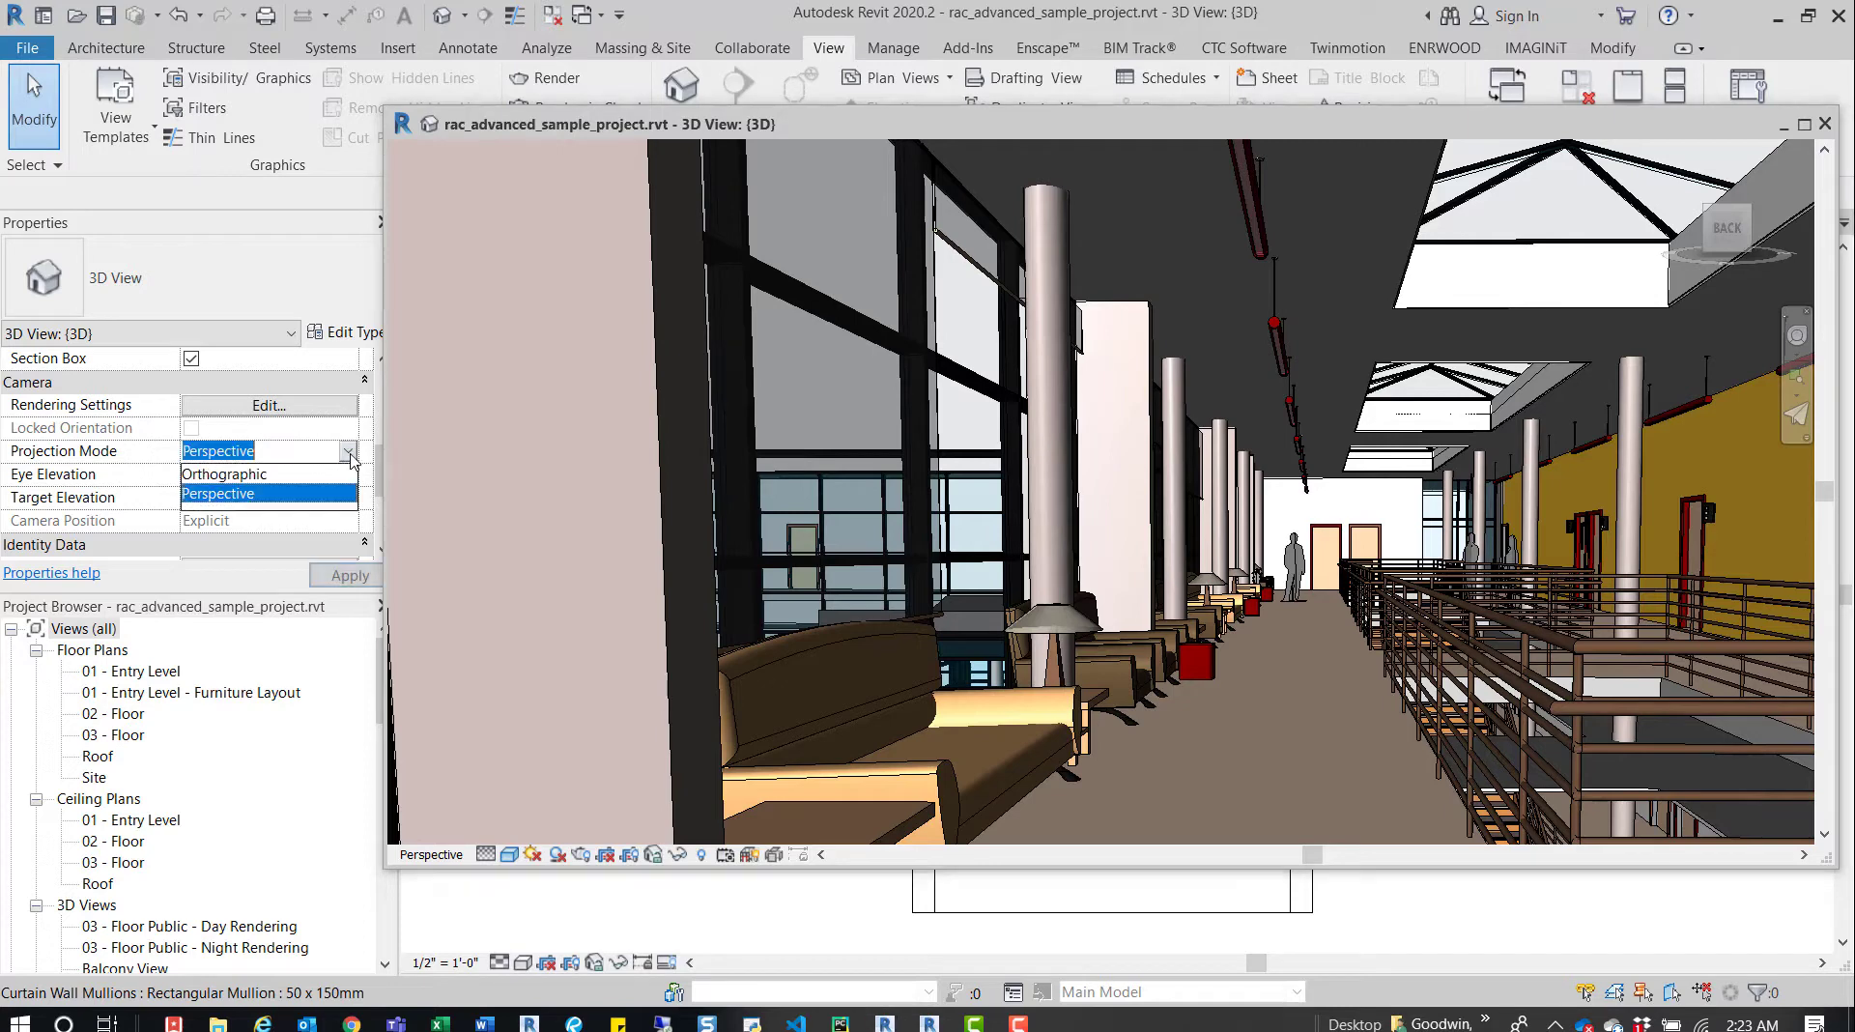
click(251, 475)
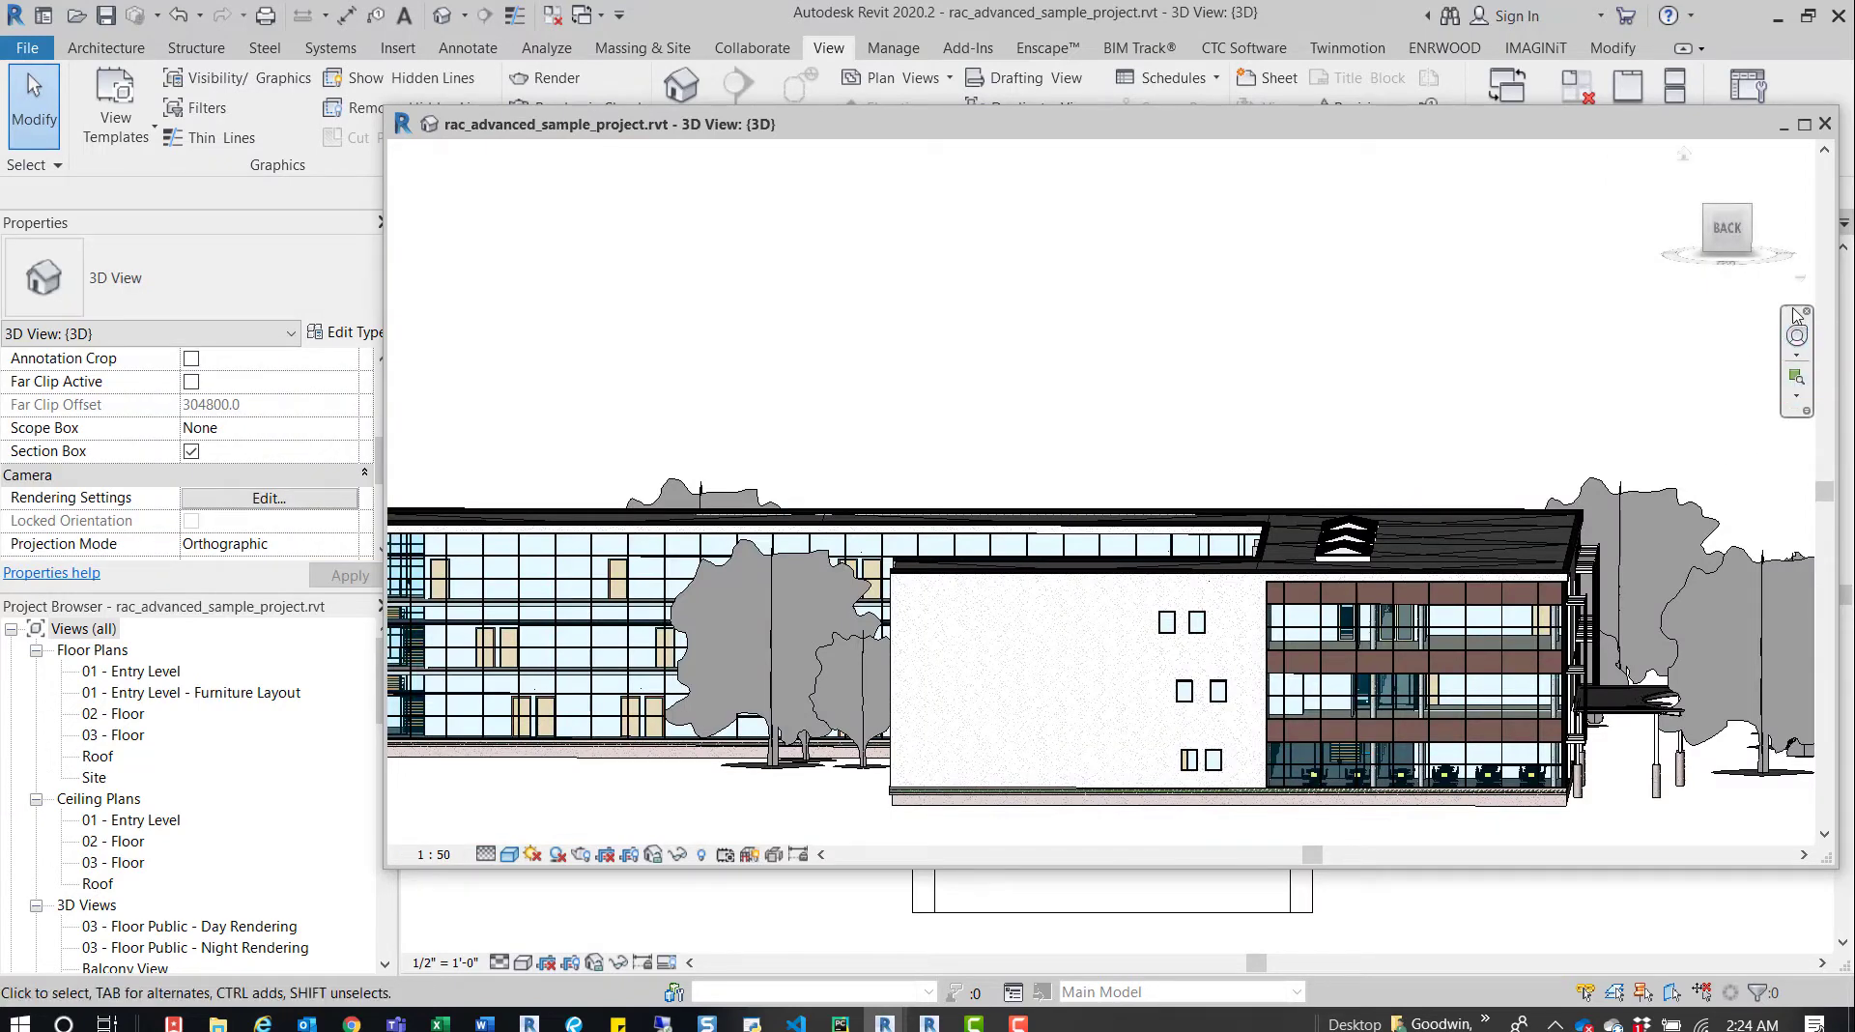
click(416, 514)
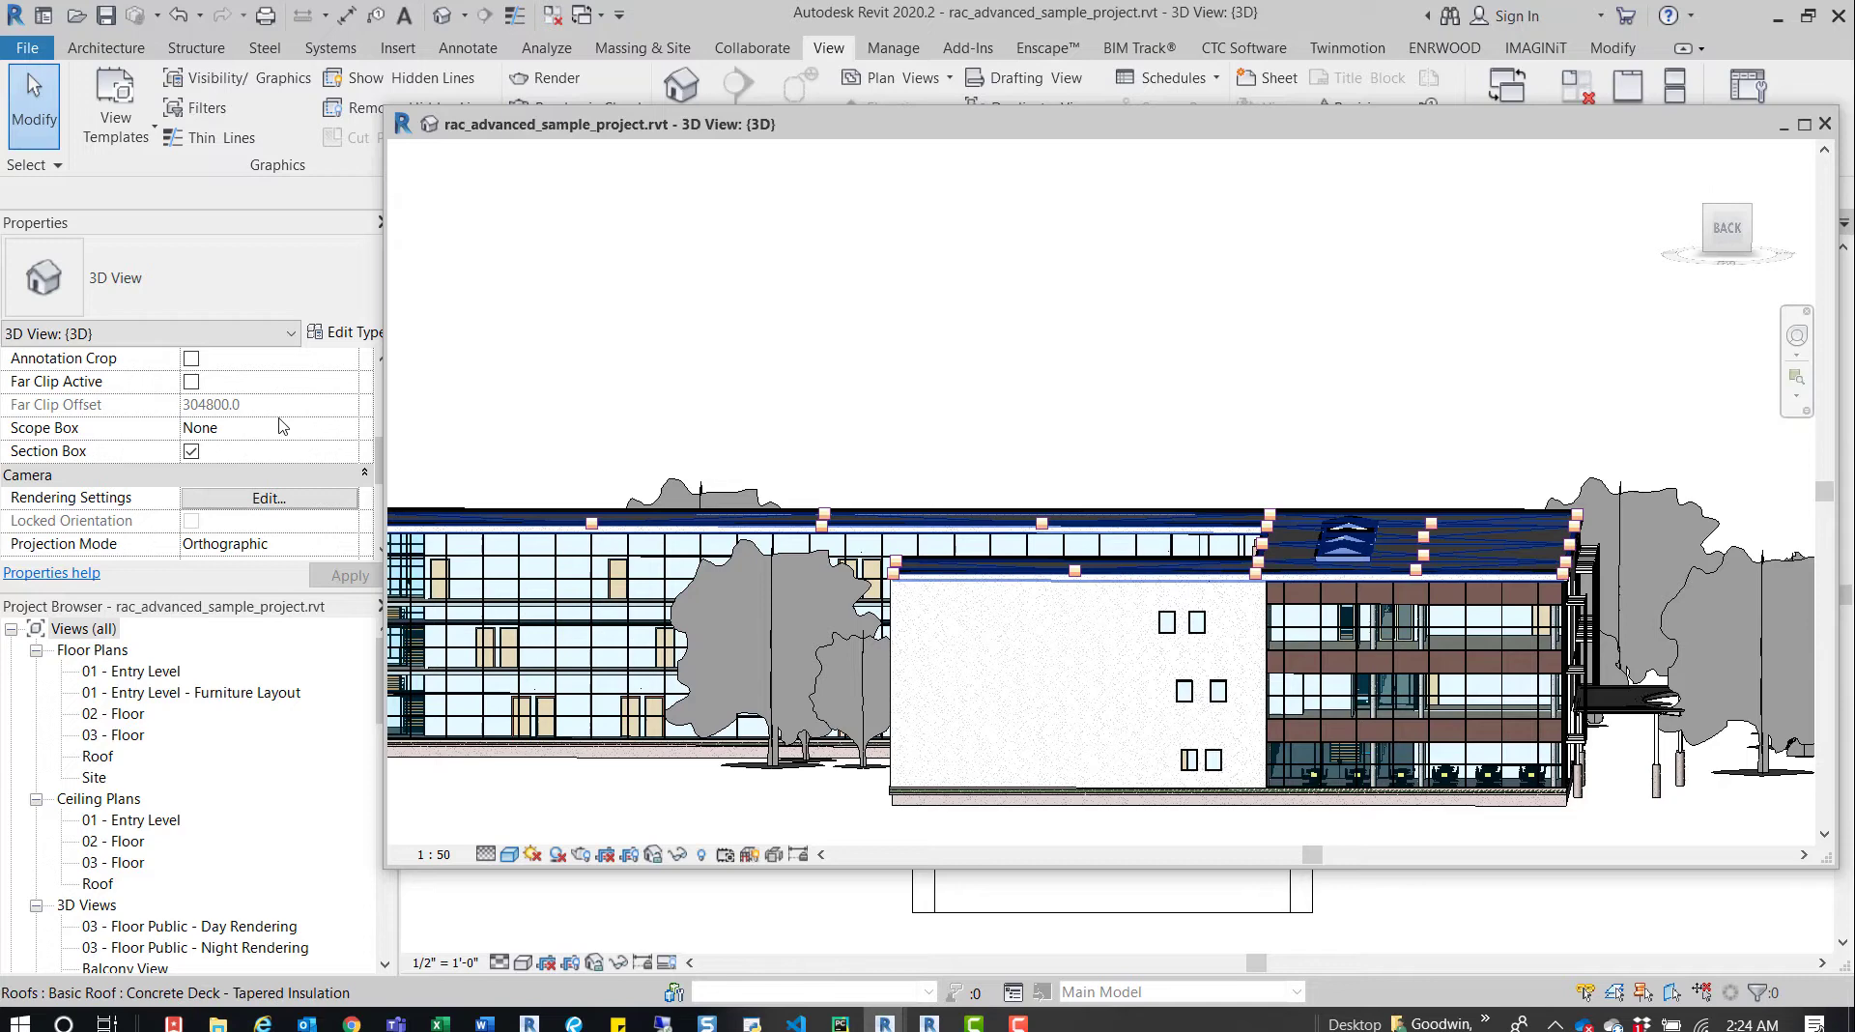
click(348, 543)
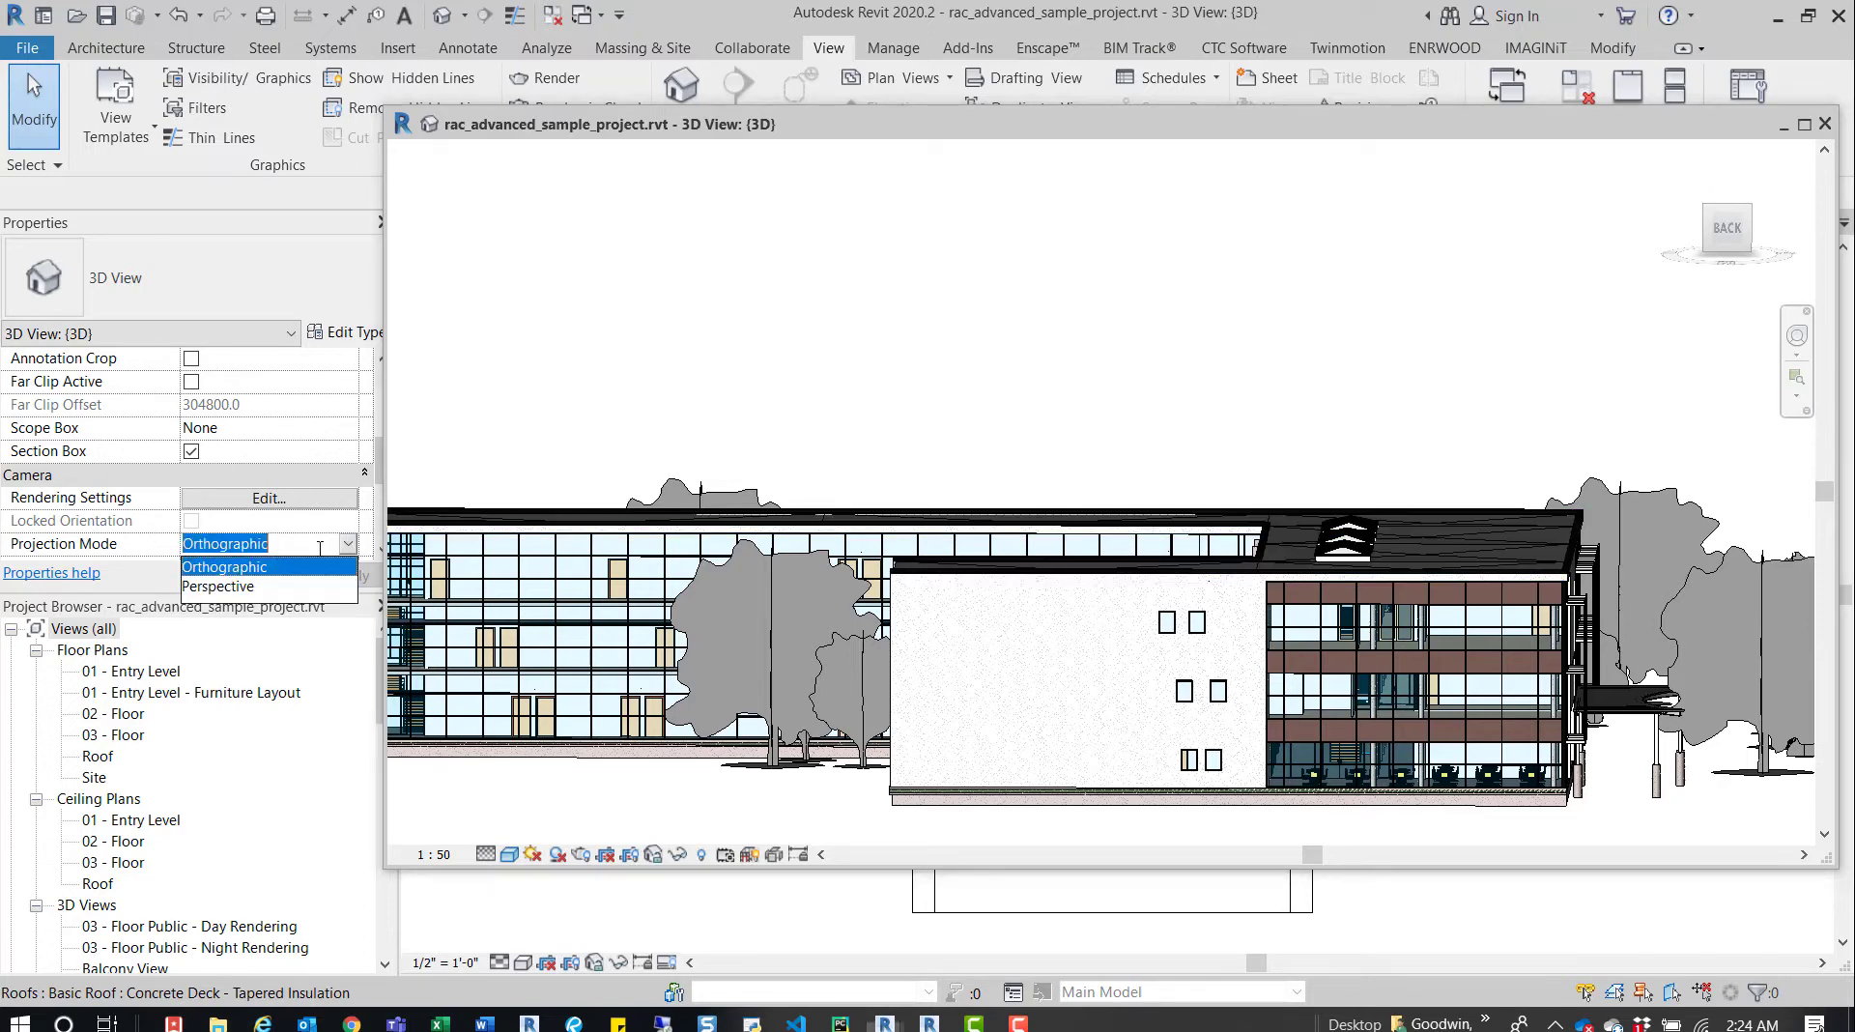
click(220, 587)
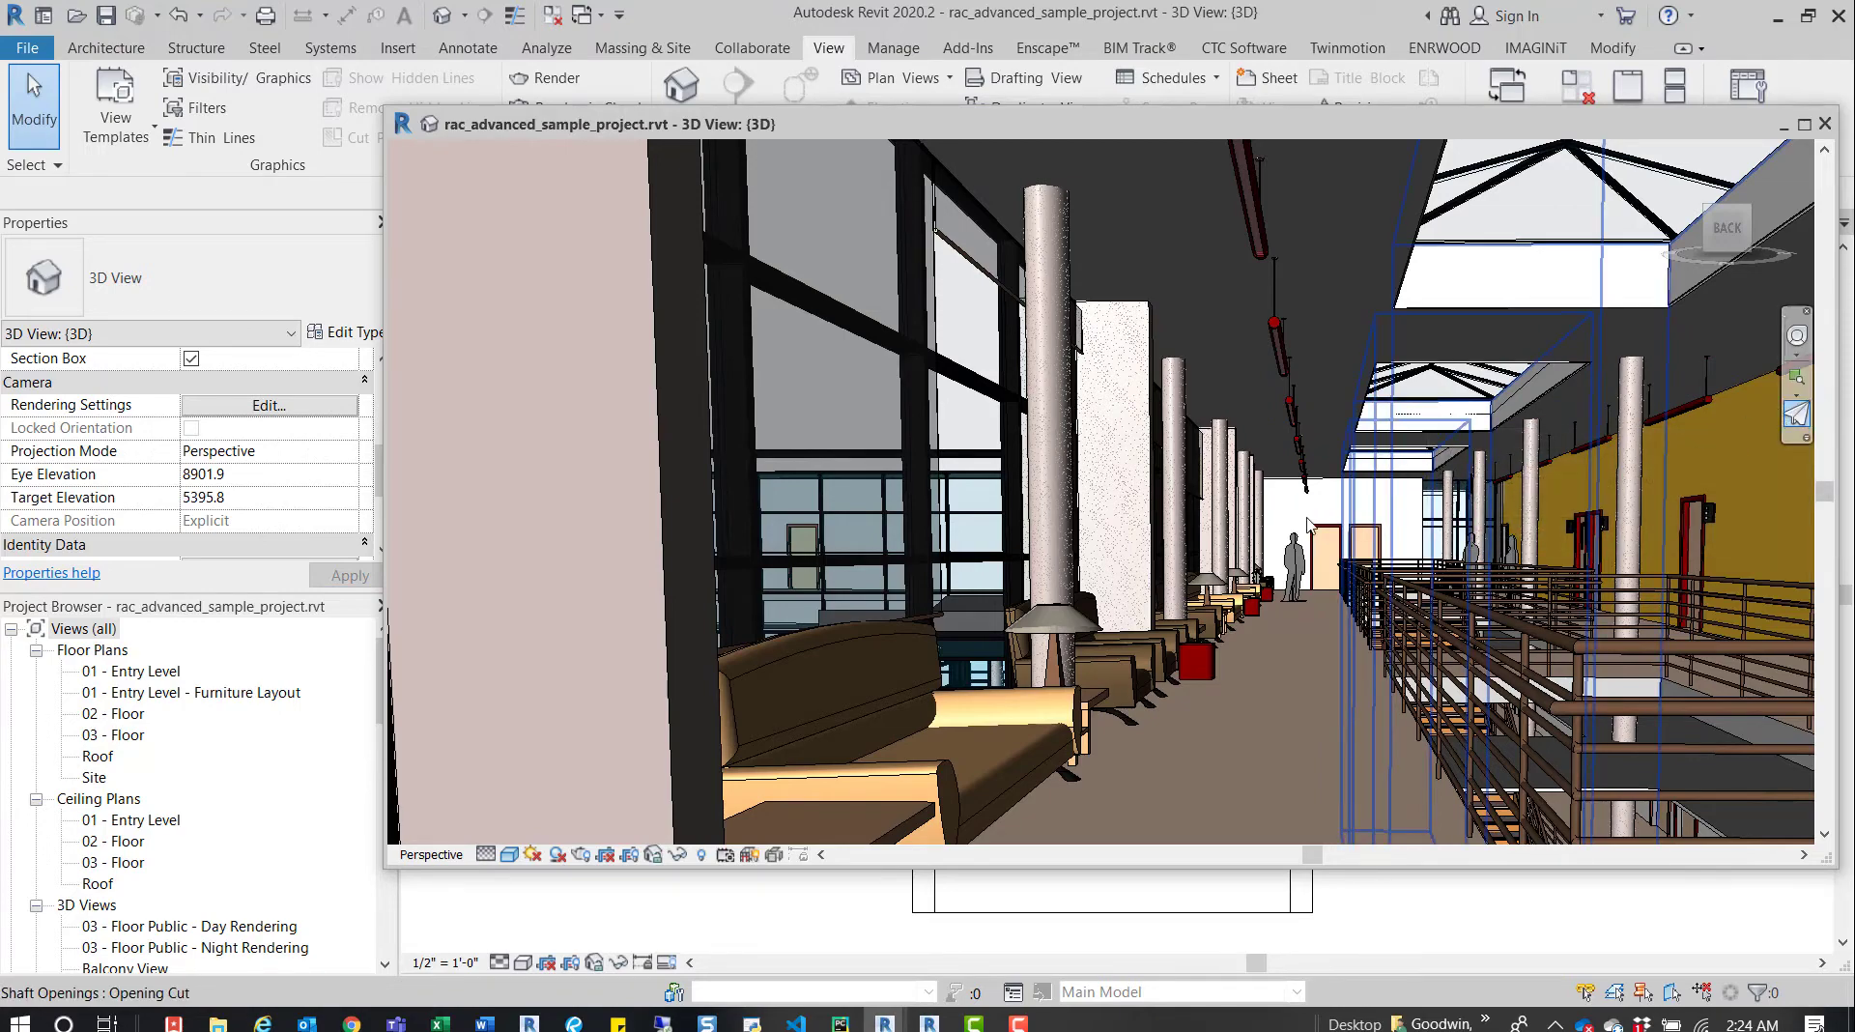
- Fly the camera forward along the corridor toward the skylight, reaching eye elevation 9071.7
drag(1307, 523, 1802, 406)
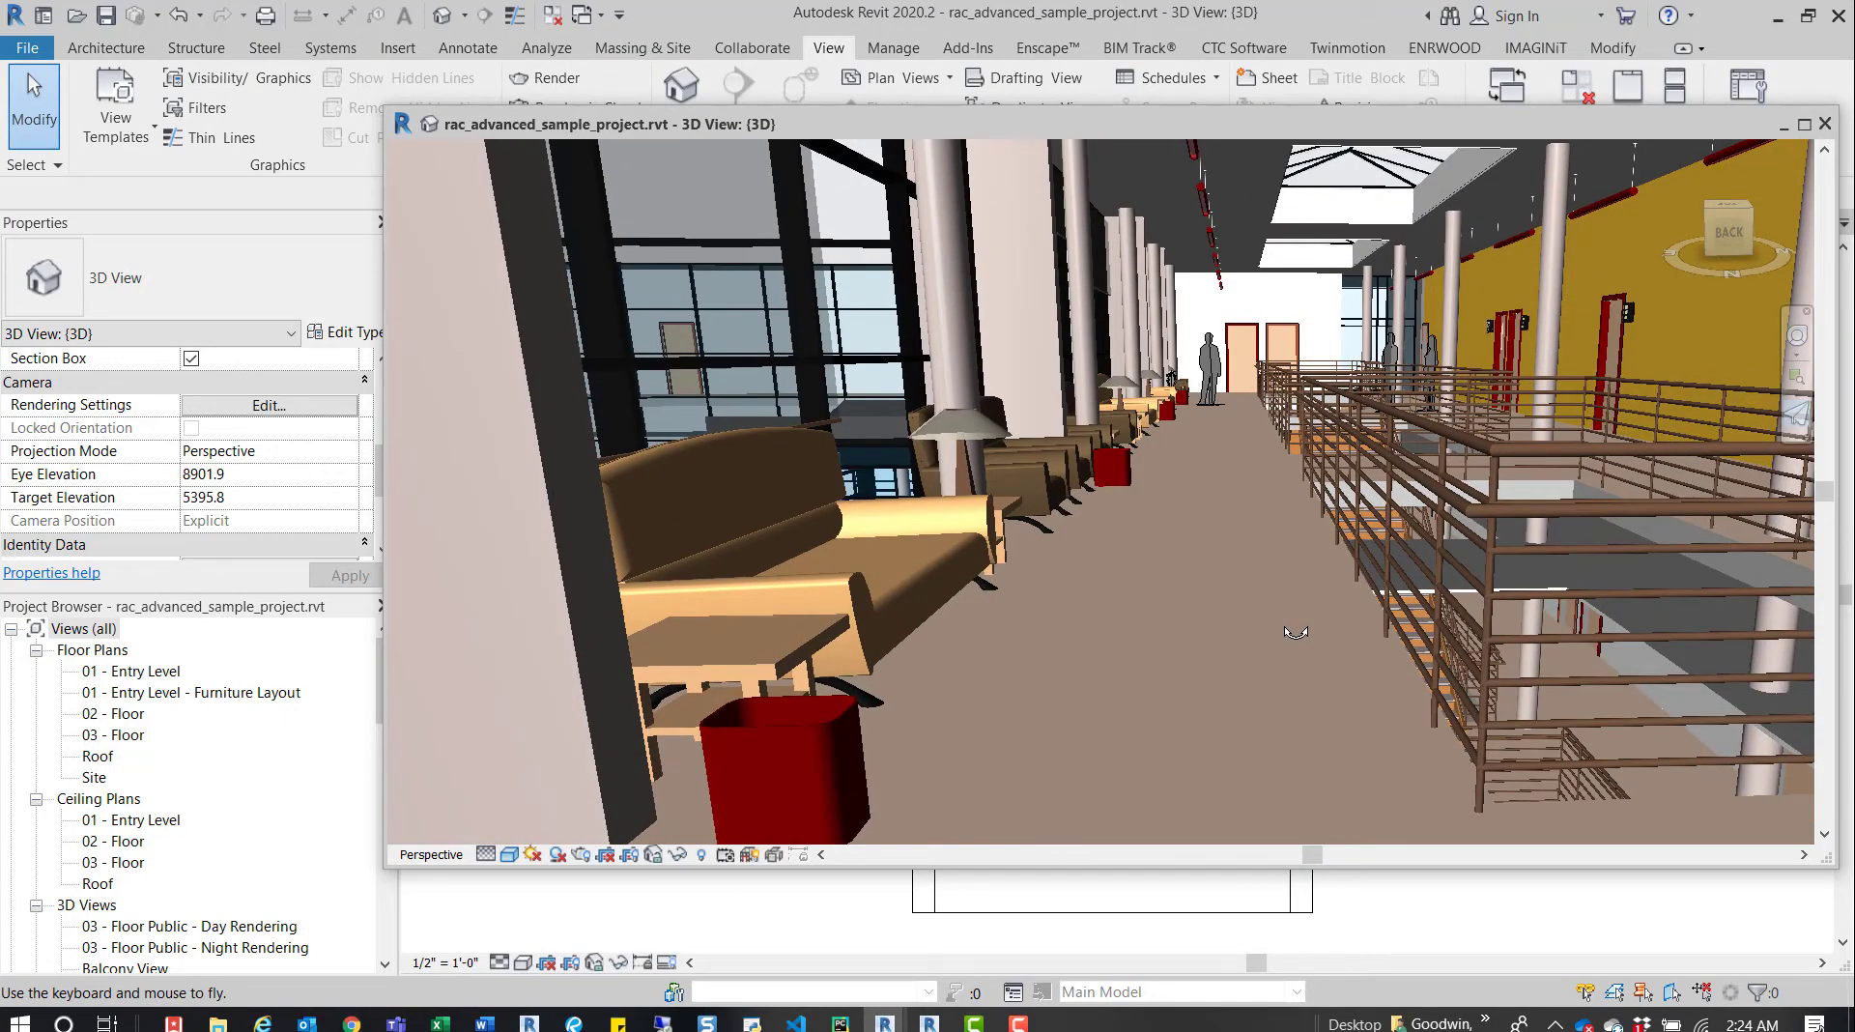
drag(1297, 633, 1361, 593)
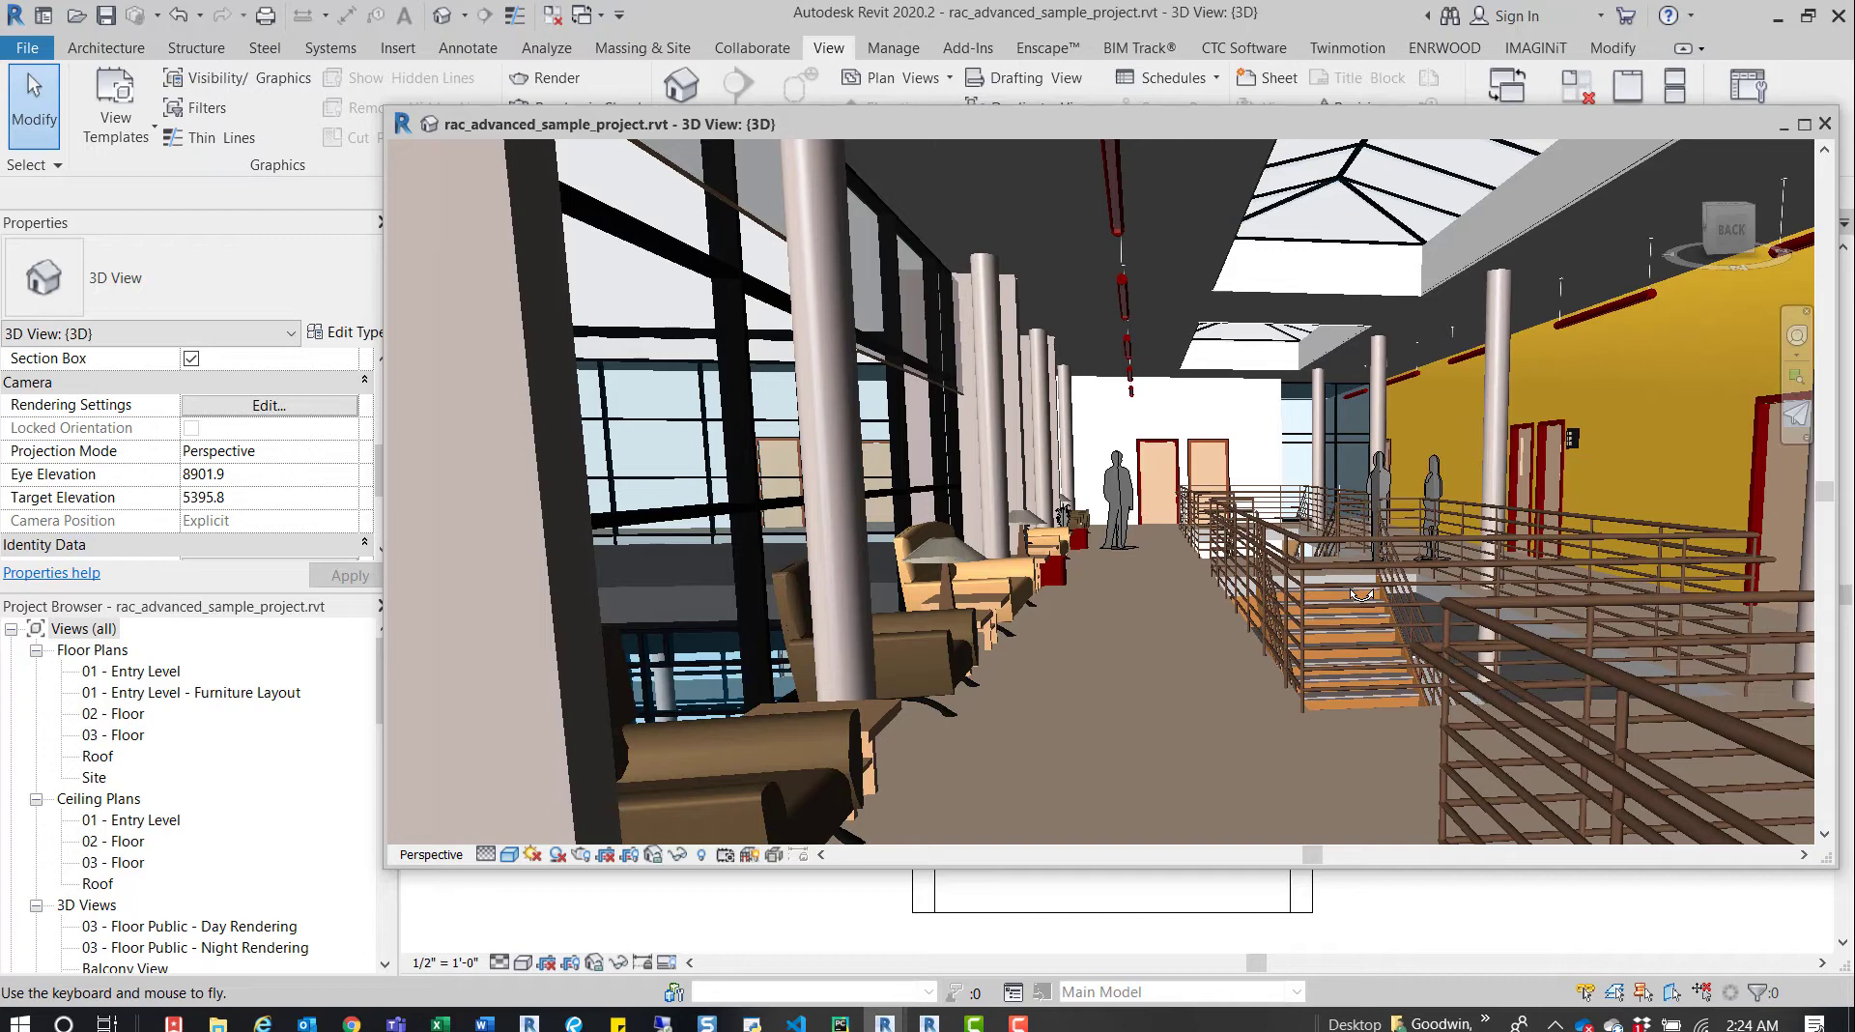
drag(1361, 593, 1361, 593)
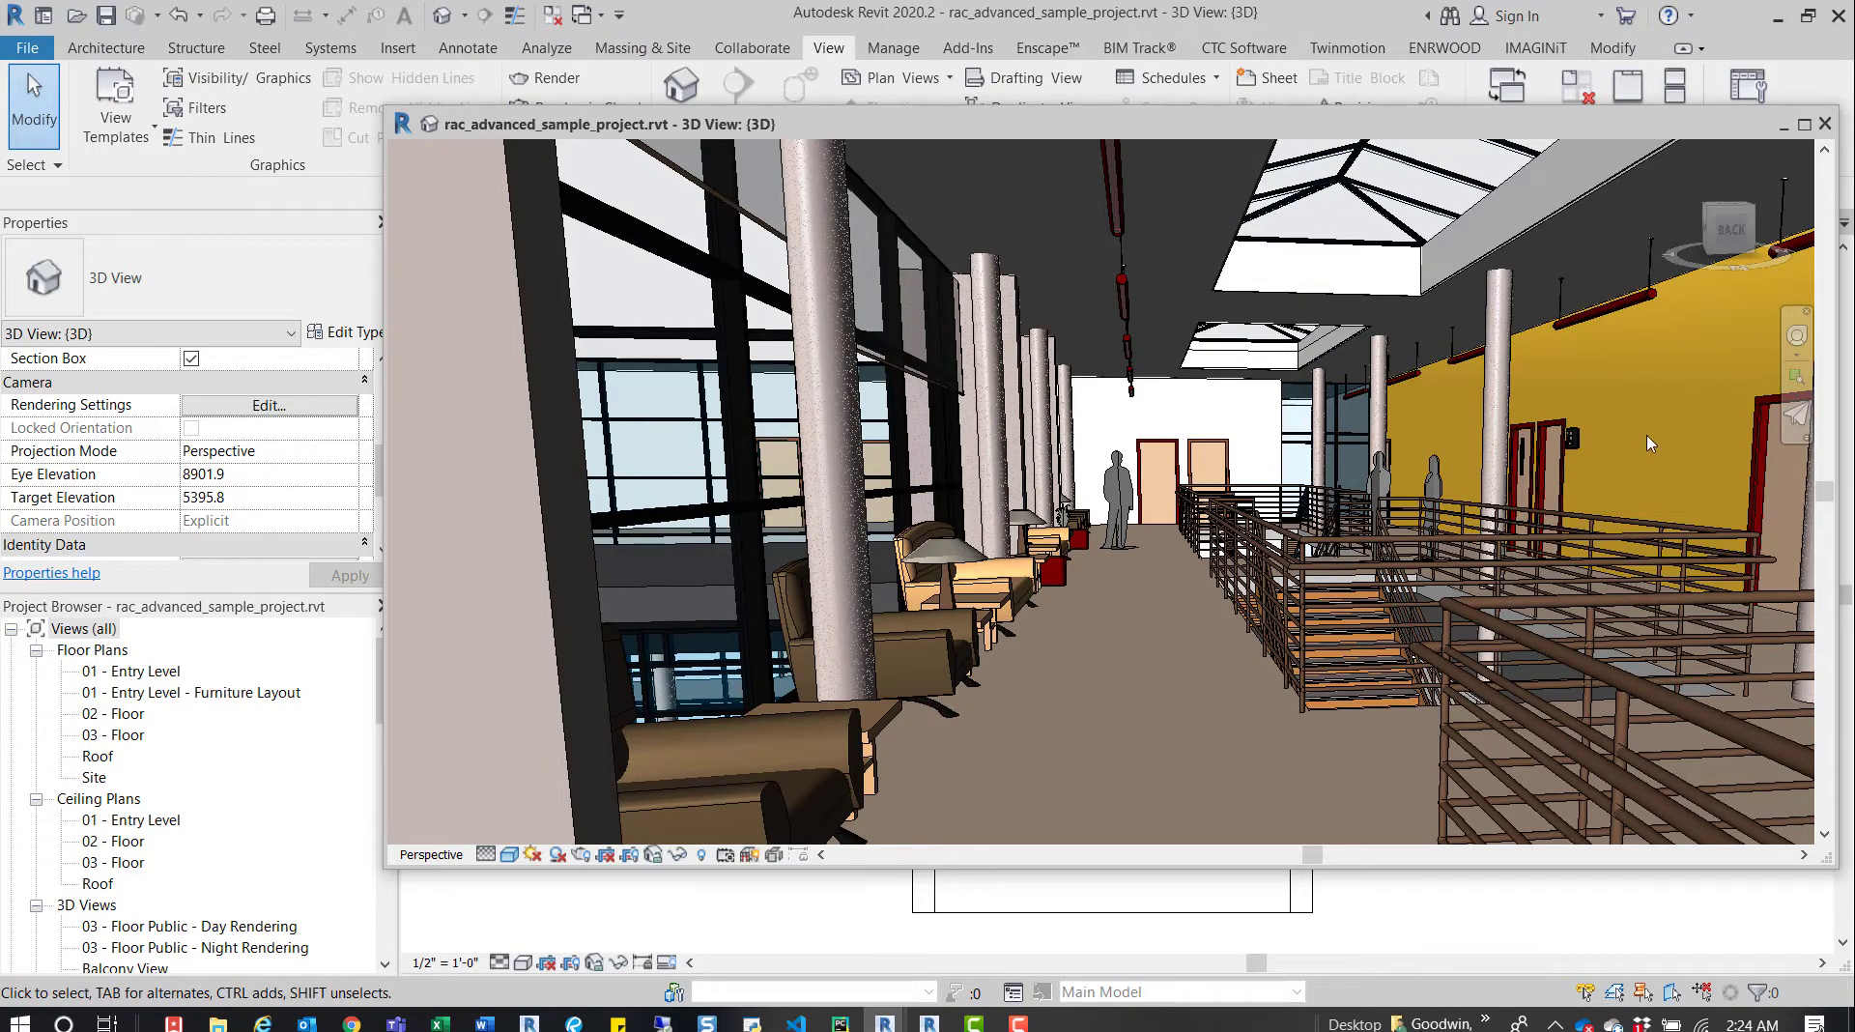
- Fly further down the corridor toward the stairs, ending at eye elevation 9008.7, target 503.3
click(1796, 418)
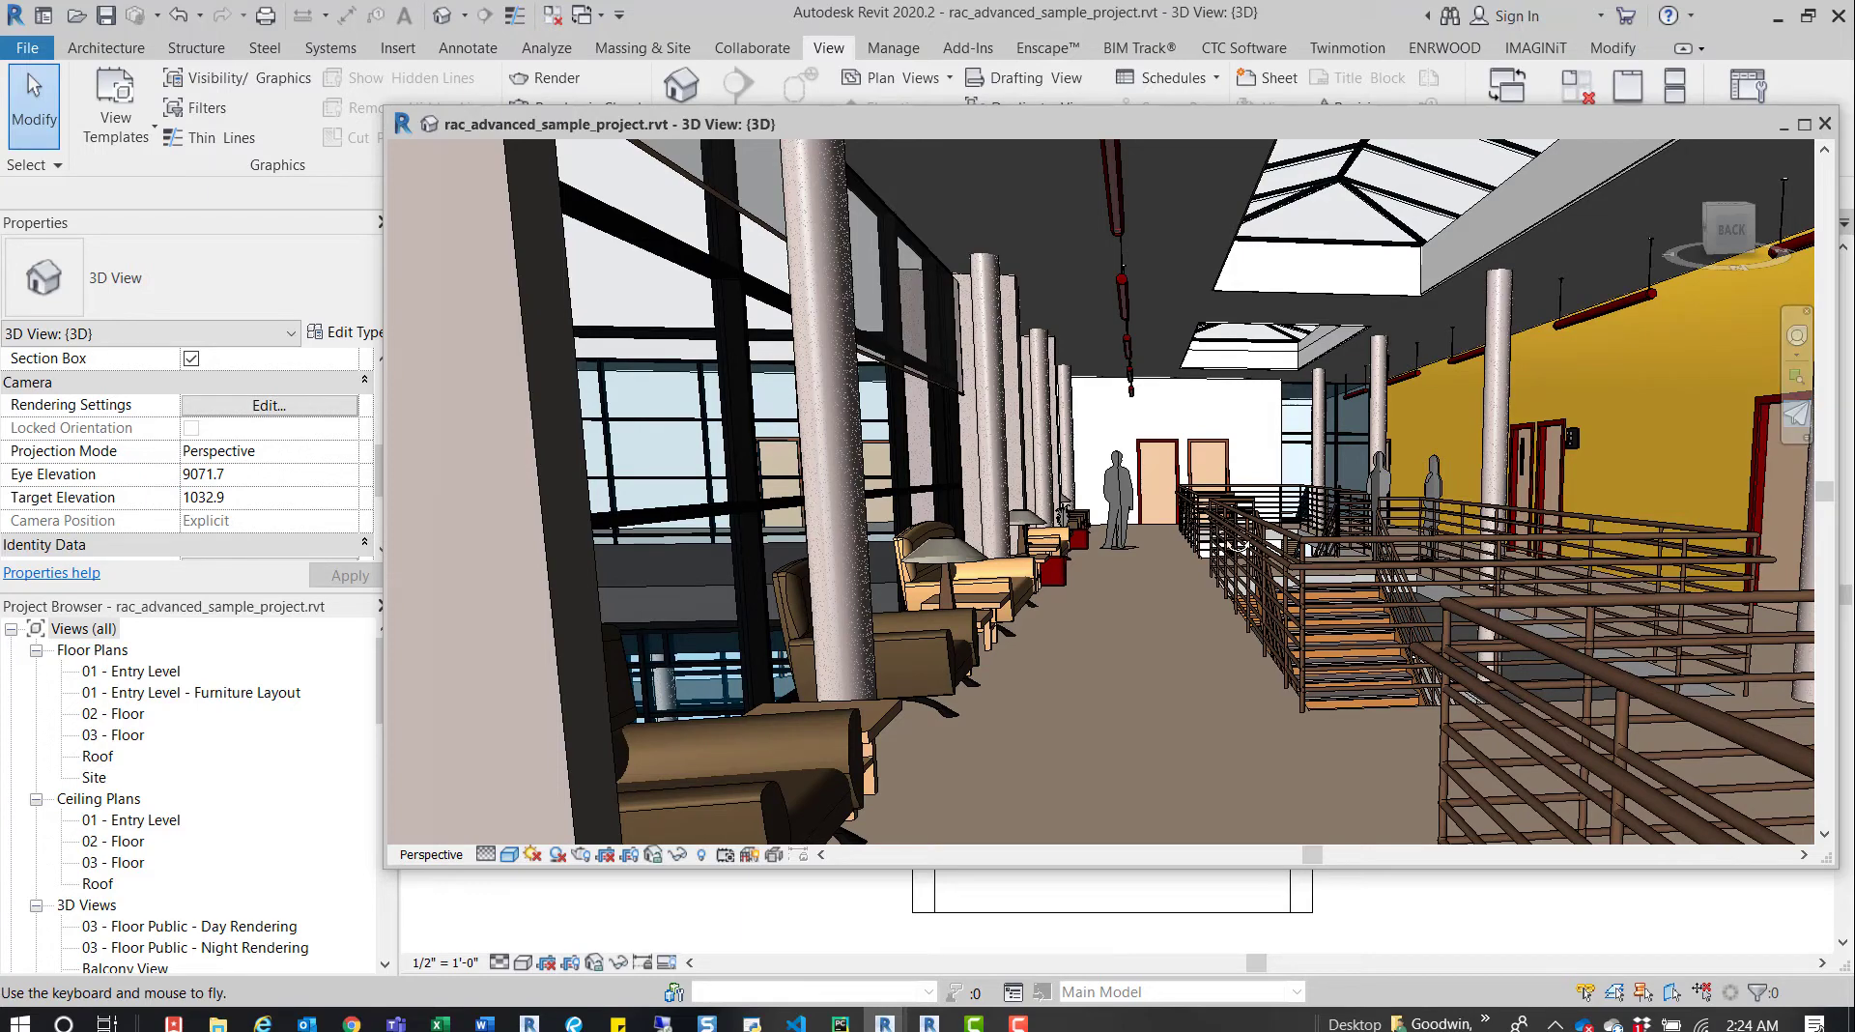
key(Up)
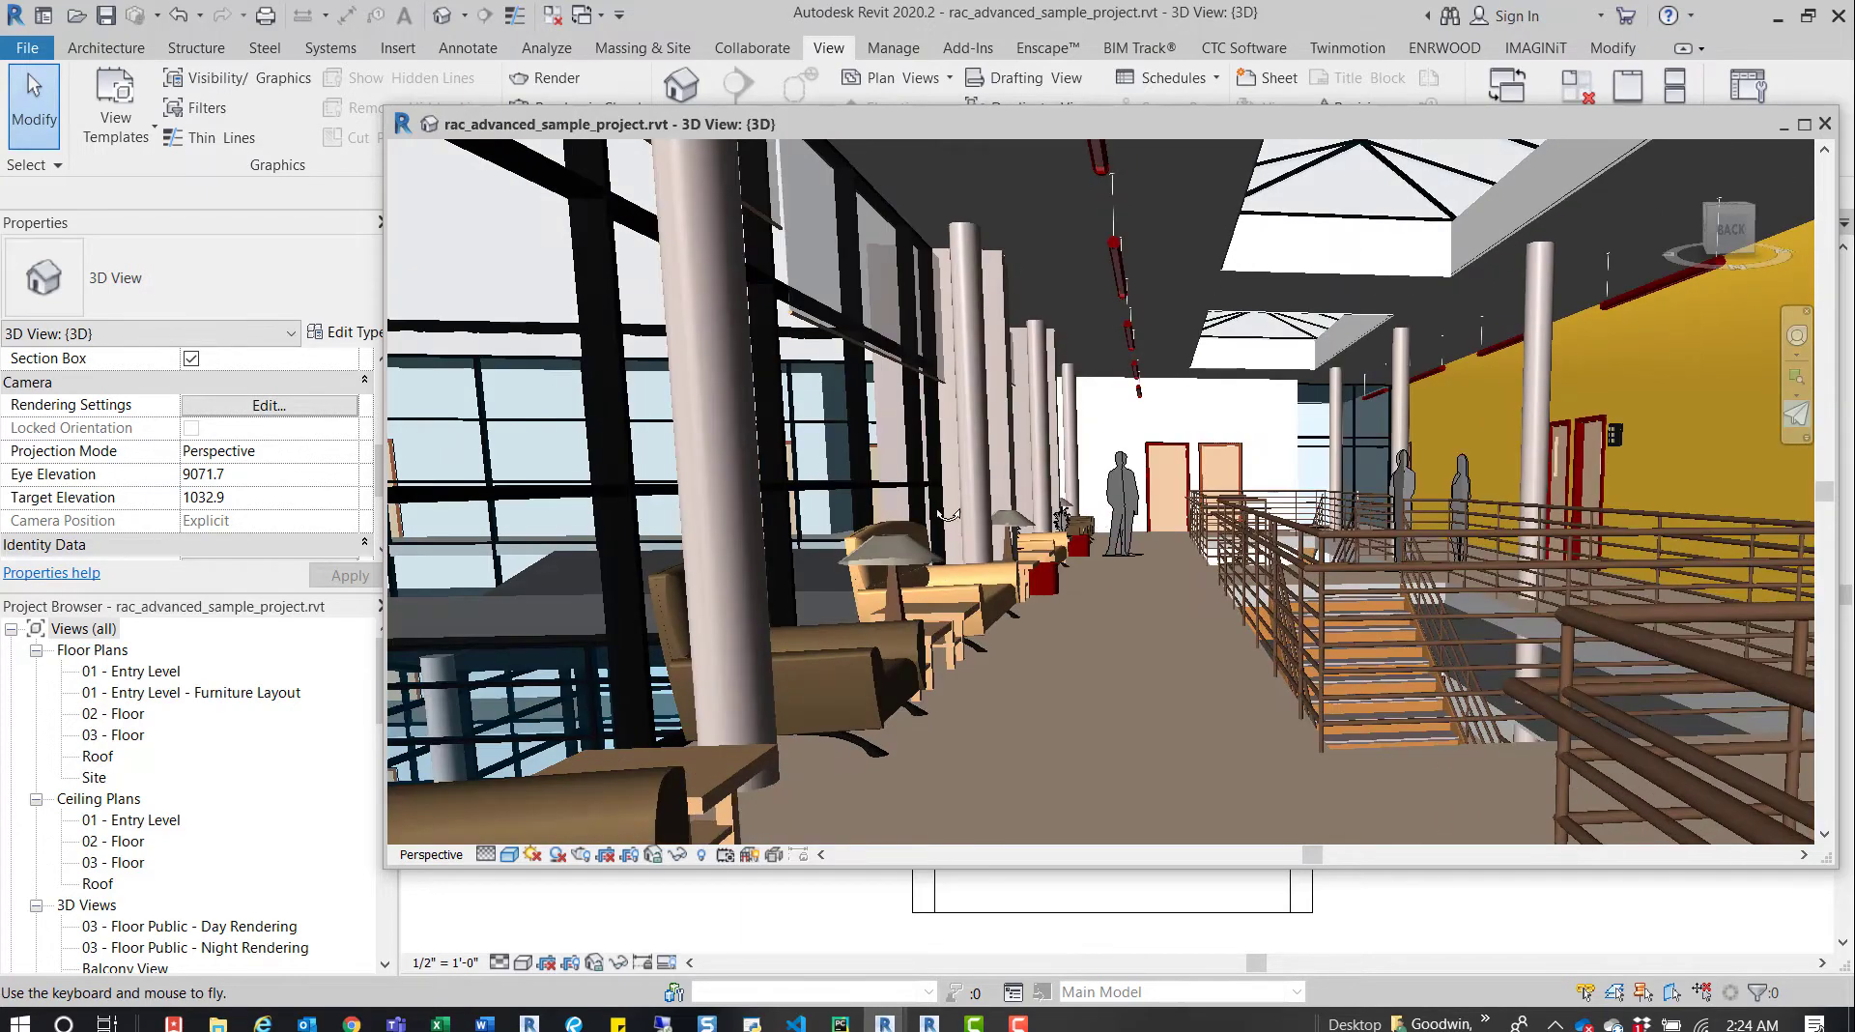
drag(948, 514, 1141, 542)
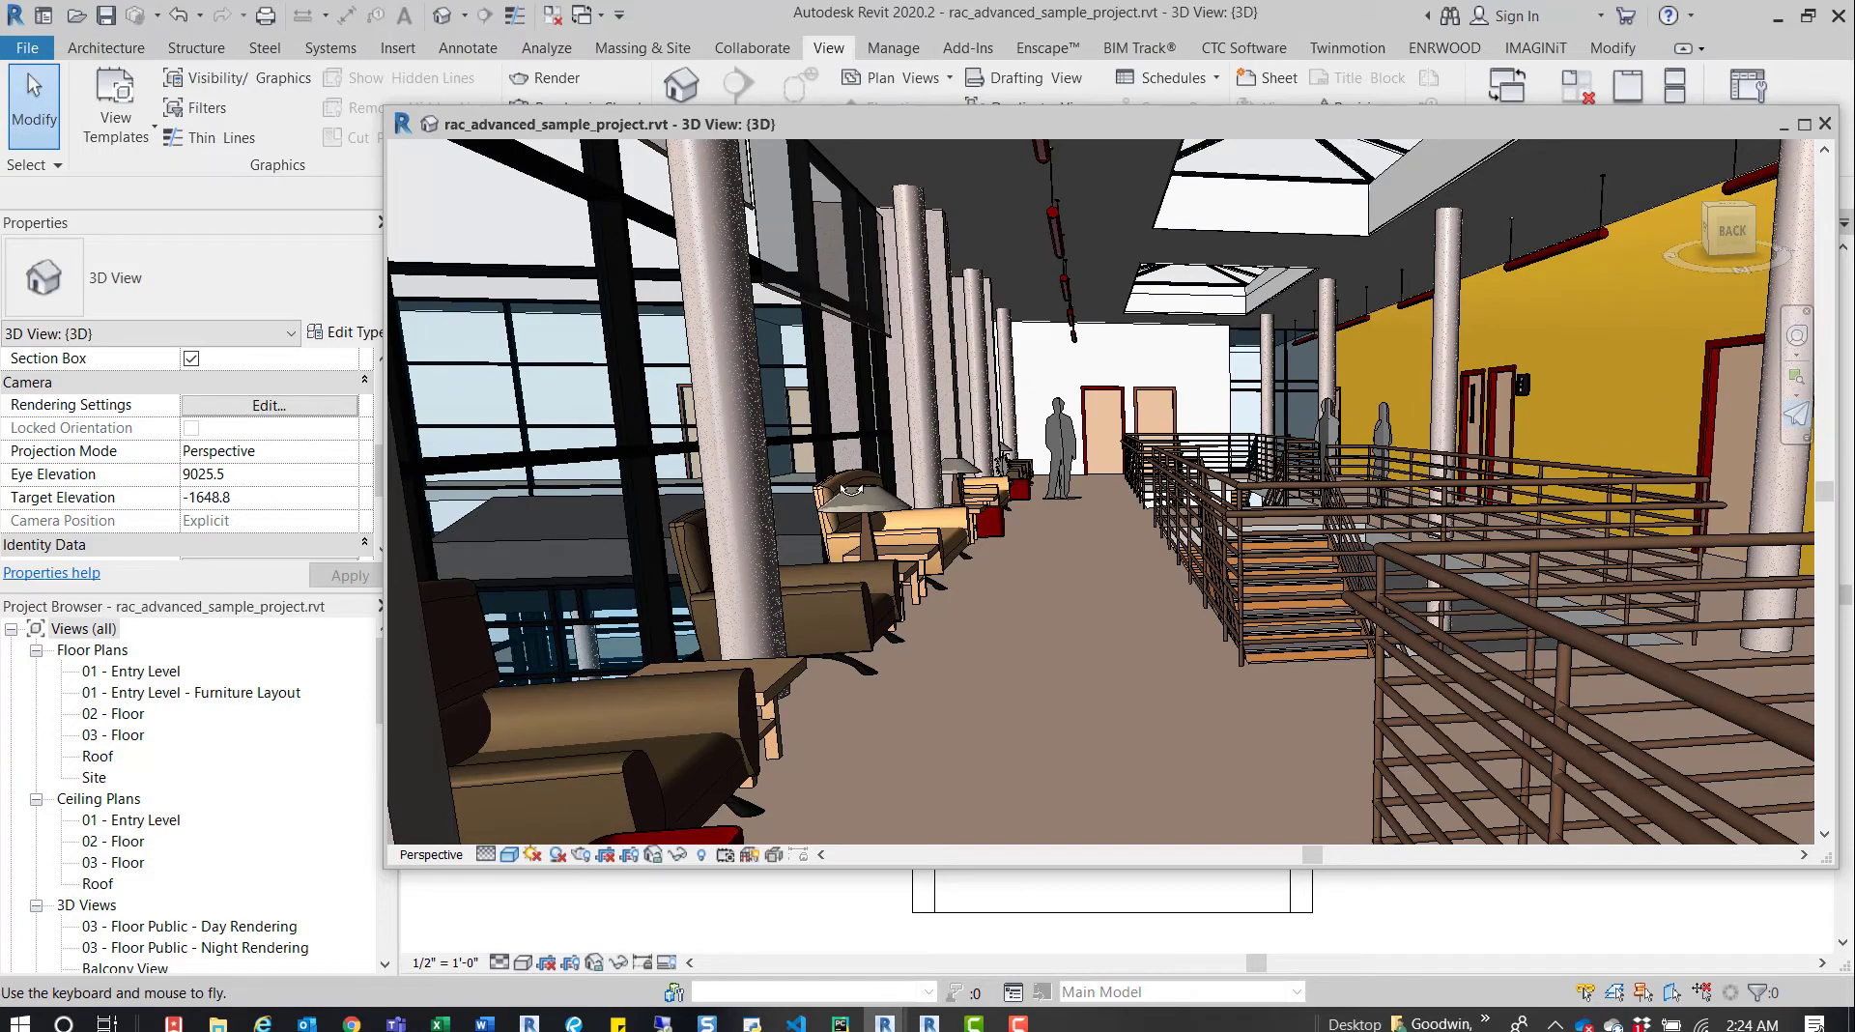
drag(1584, 459, 1215, 460)
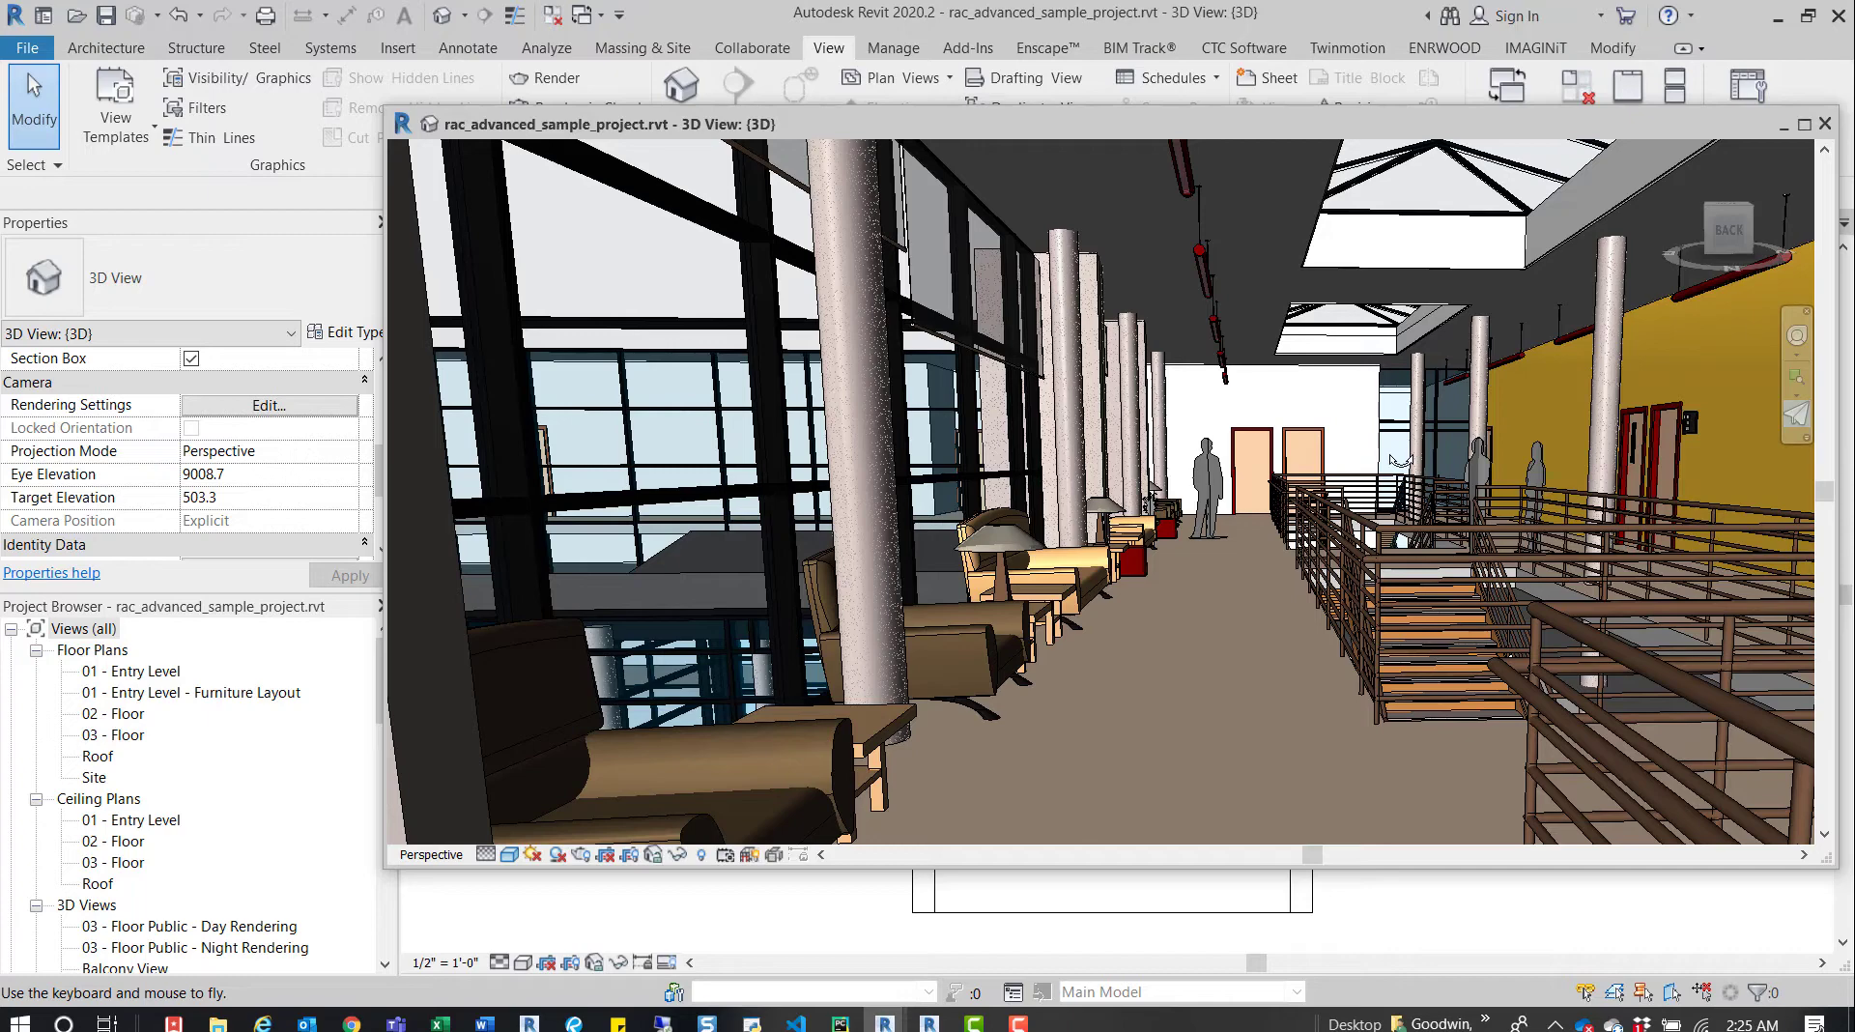
- Maximize the corridor perspective view so it fills the whole Revit window
click(1804, 124)
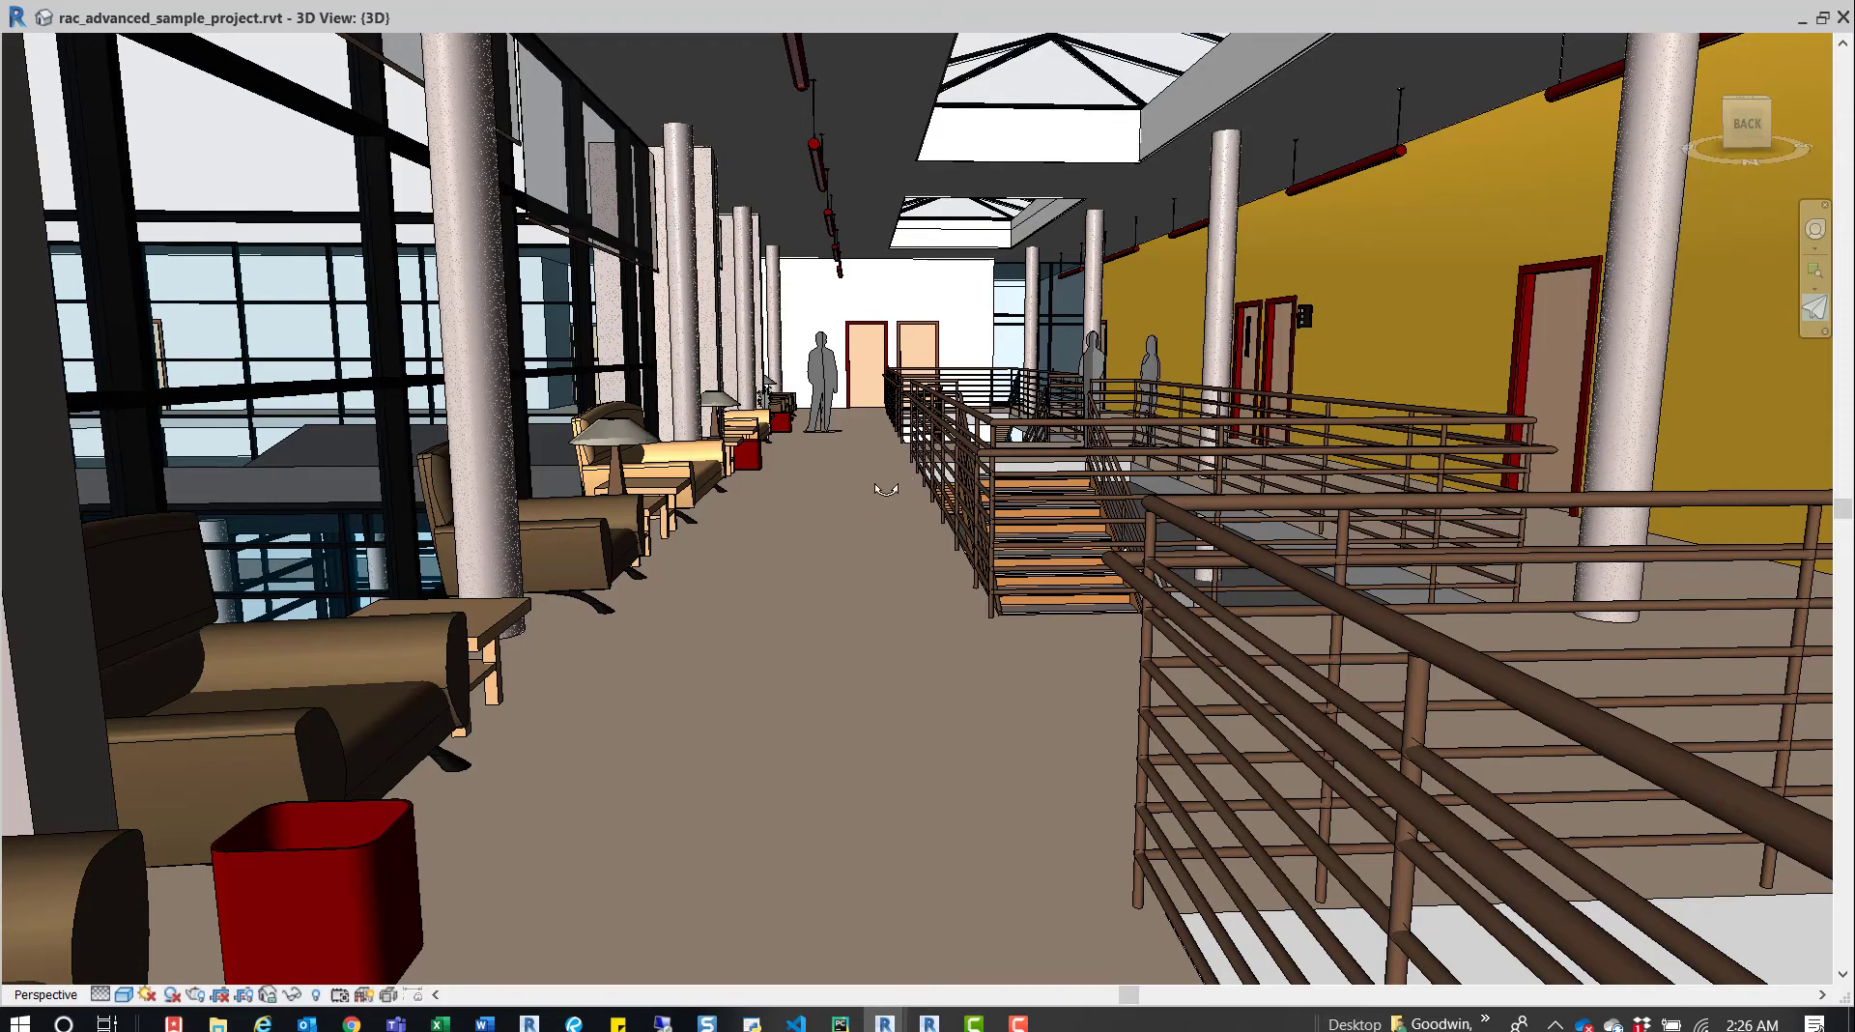
- Look around the lounge corridor's skylight and yellow wall, ending toward the end doors past the stairs
drag(881, 489, 1212, 441)
drag(807, 407, 1292, 305)
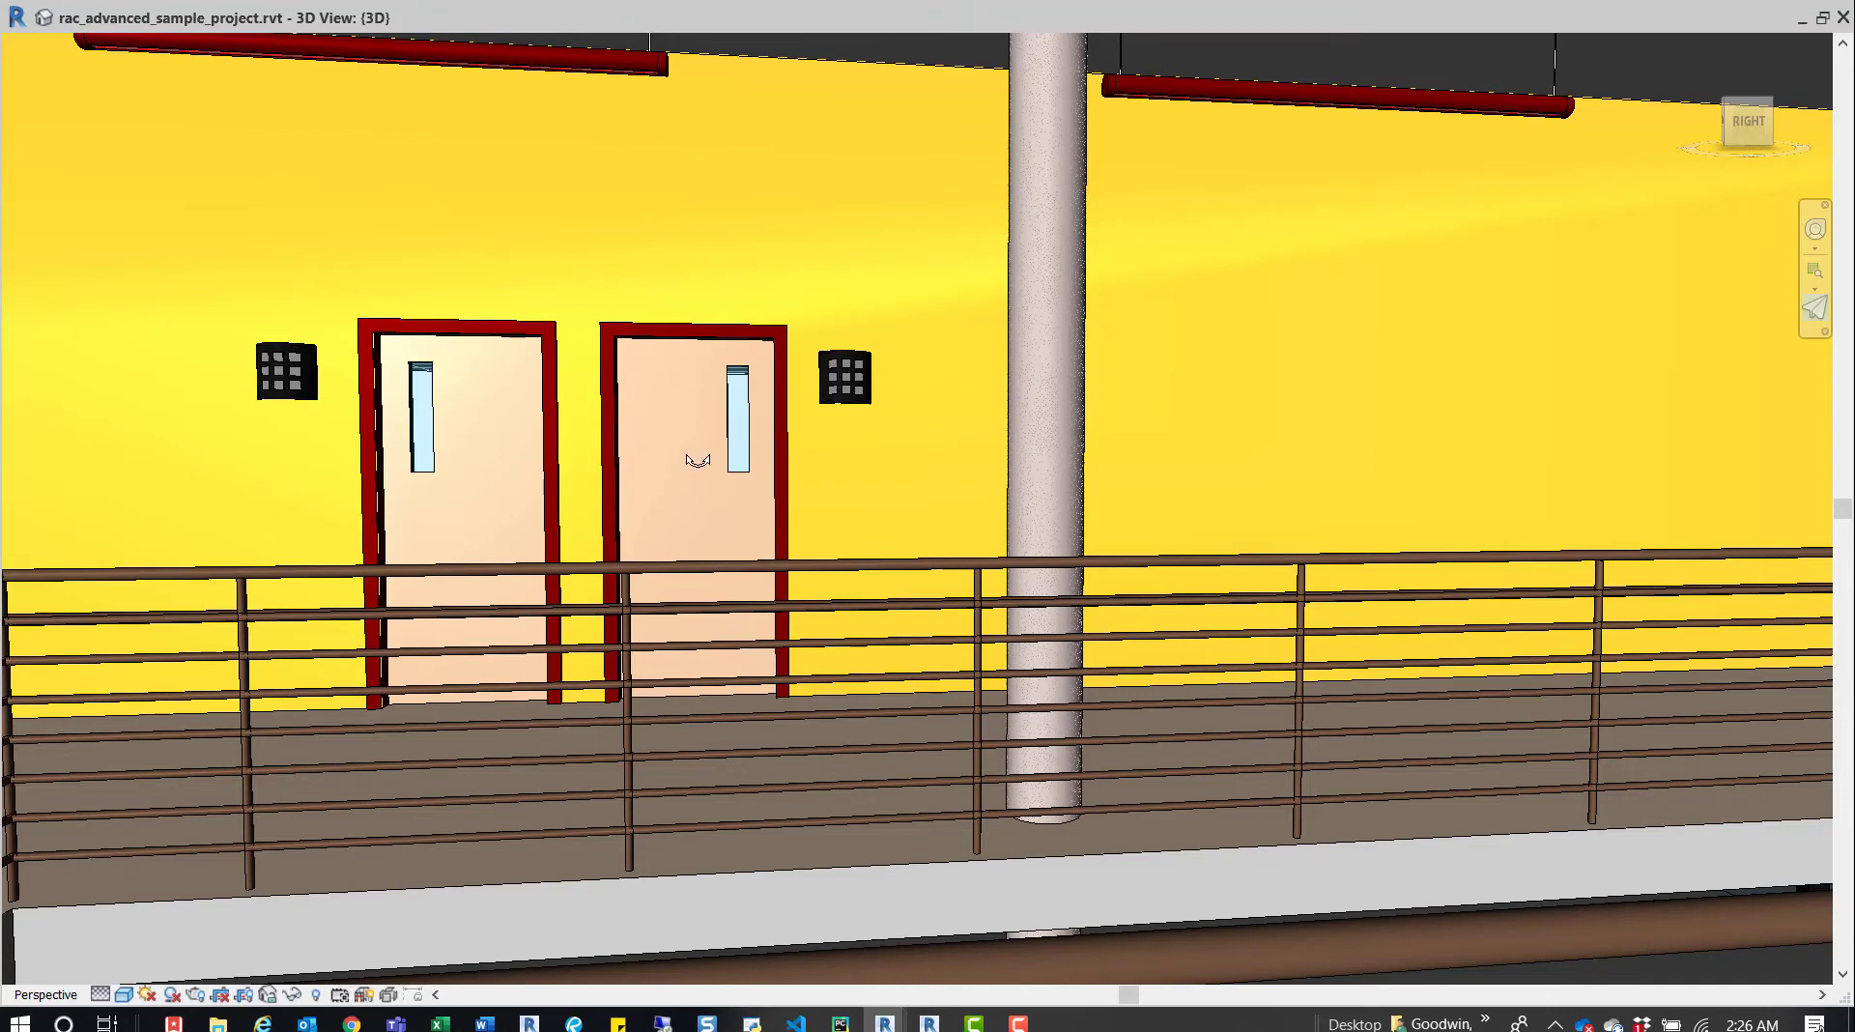
drag(662, 506, 1226, 694)
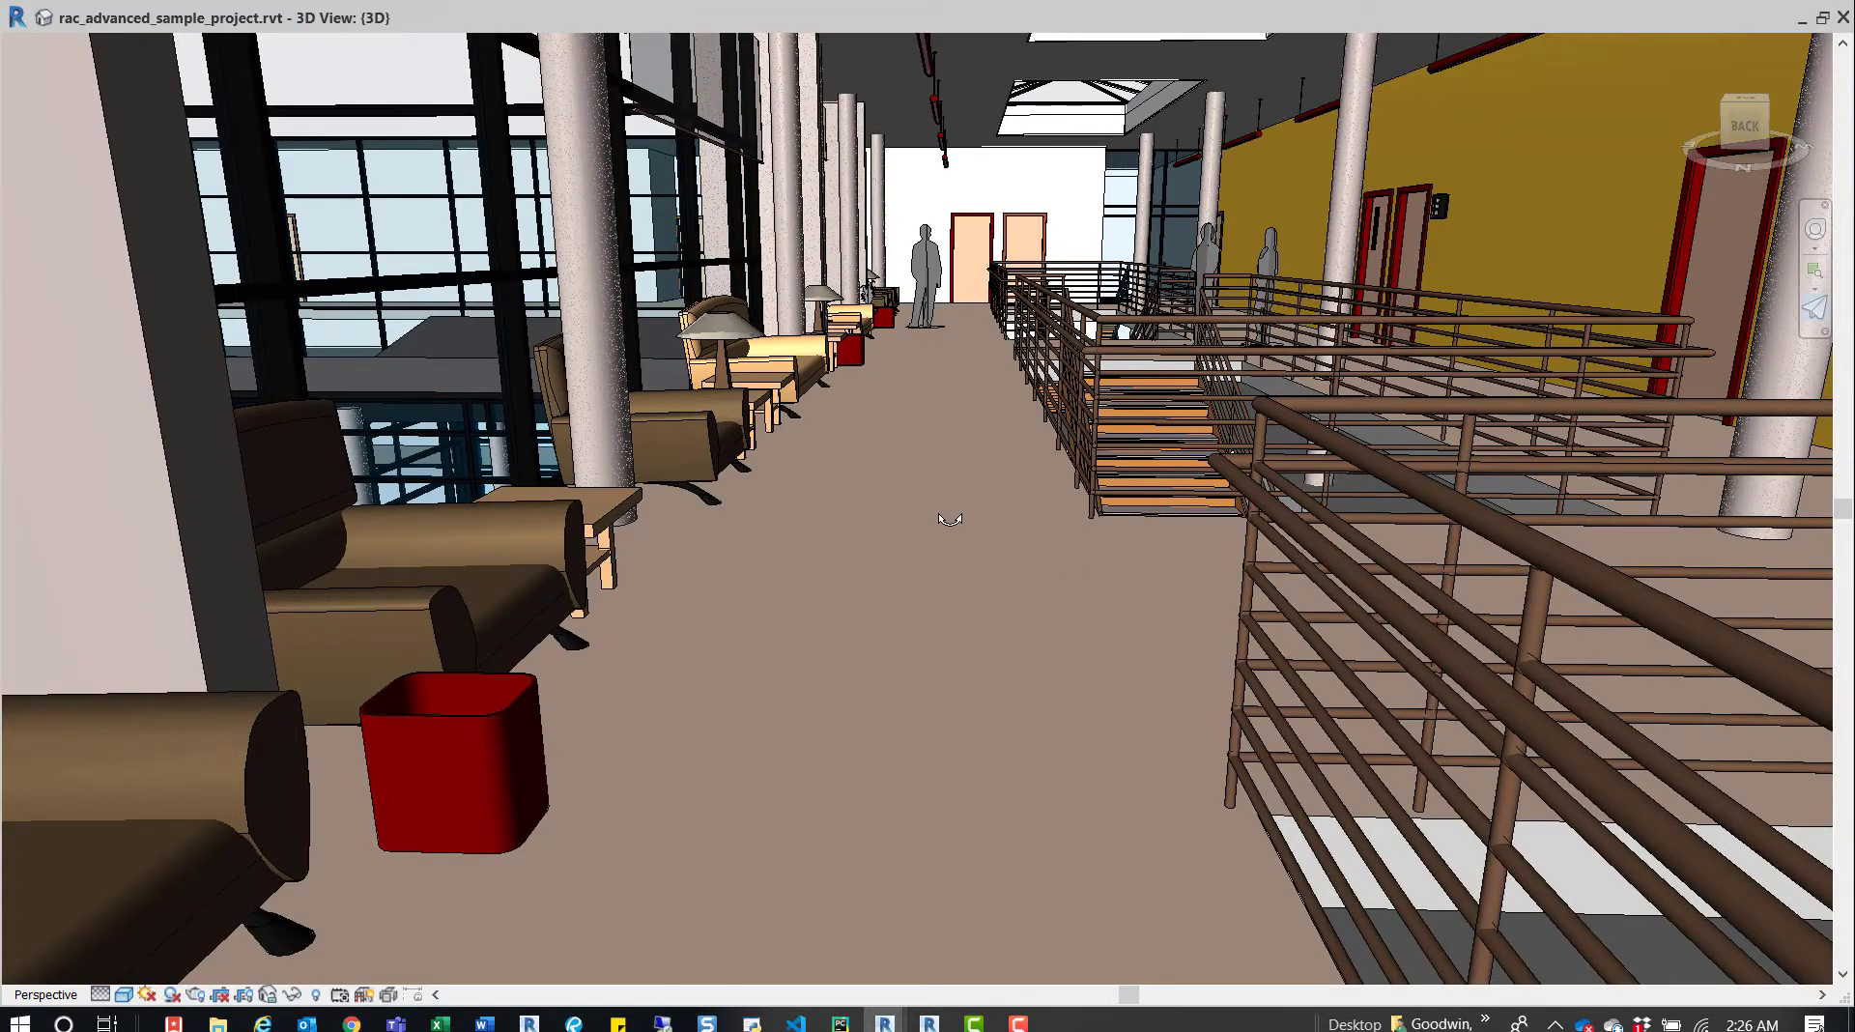
drag(794, 486, 1097, 472)
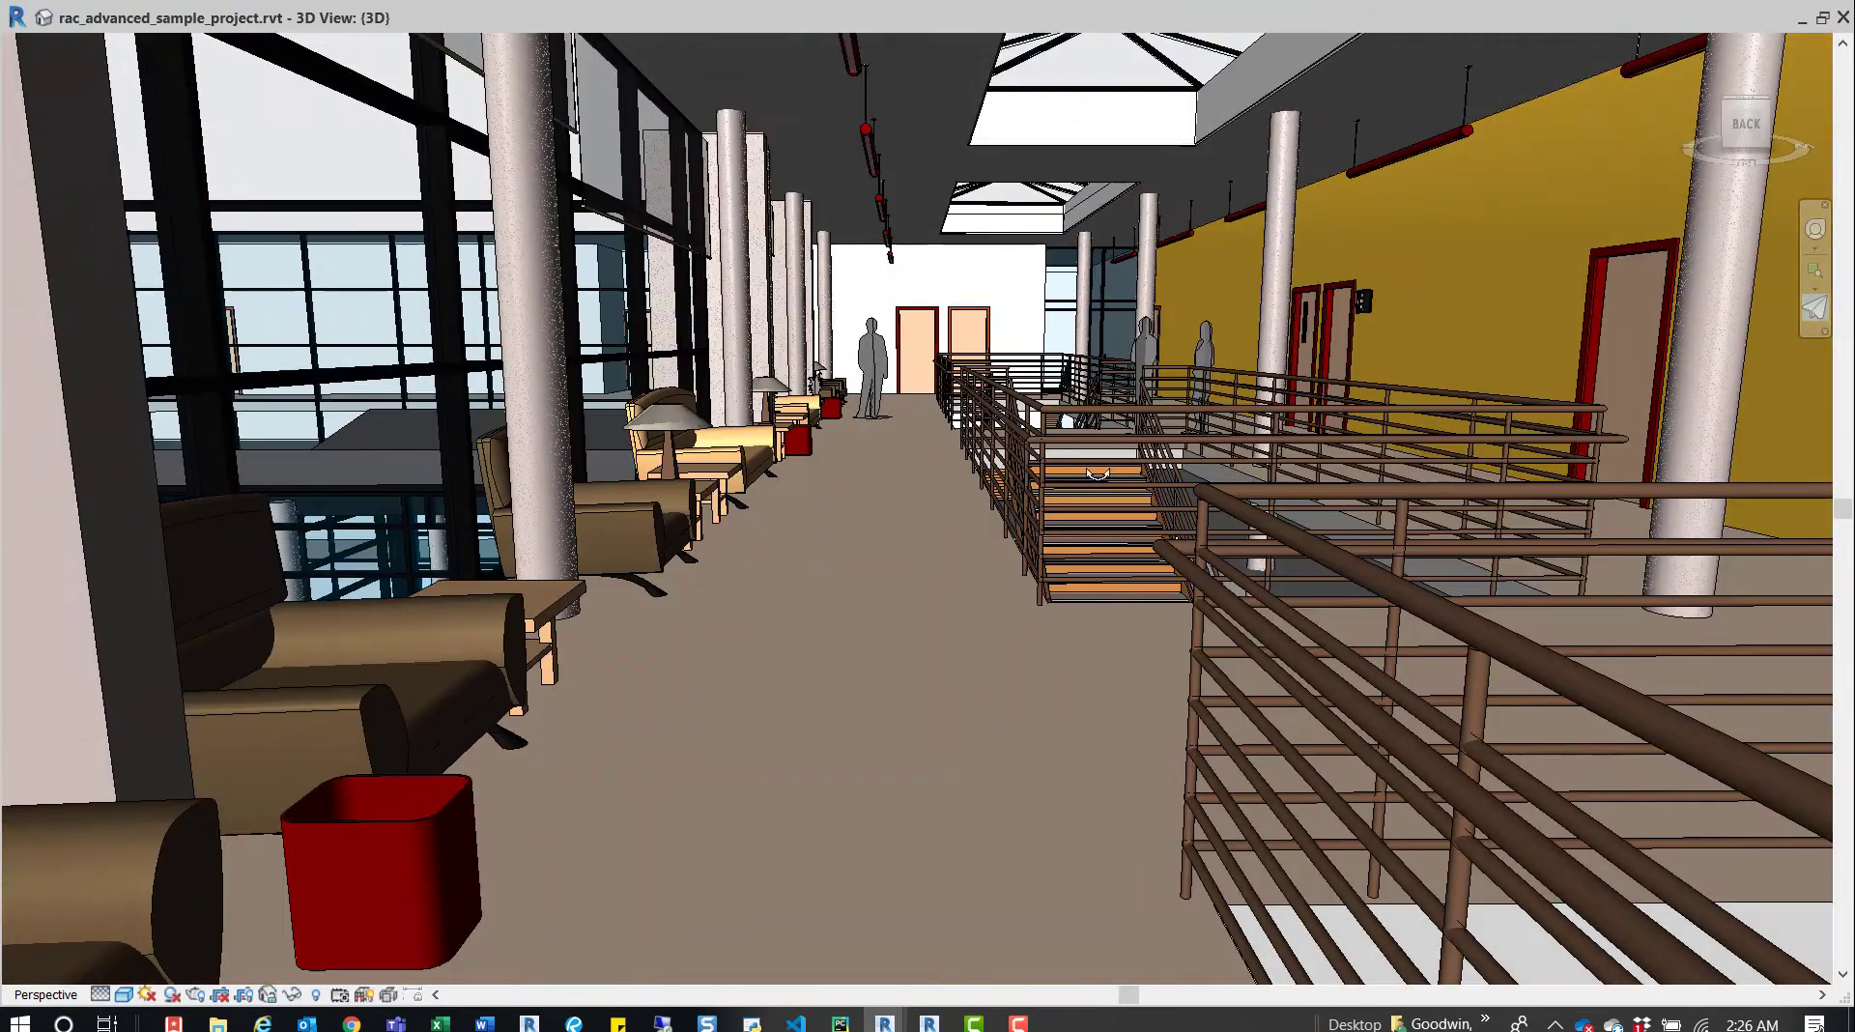
drag(1435, 470, 1255, 449)
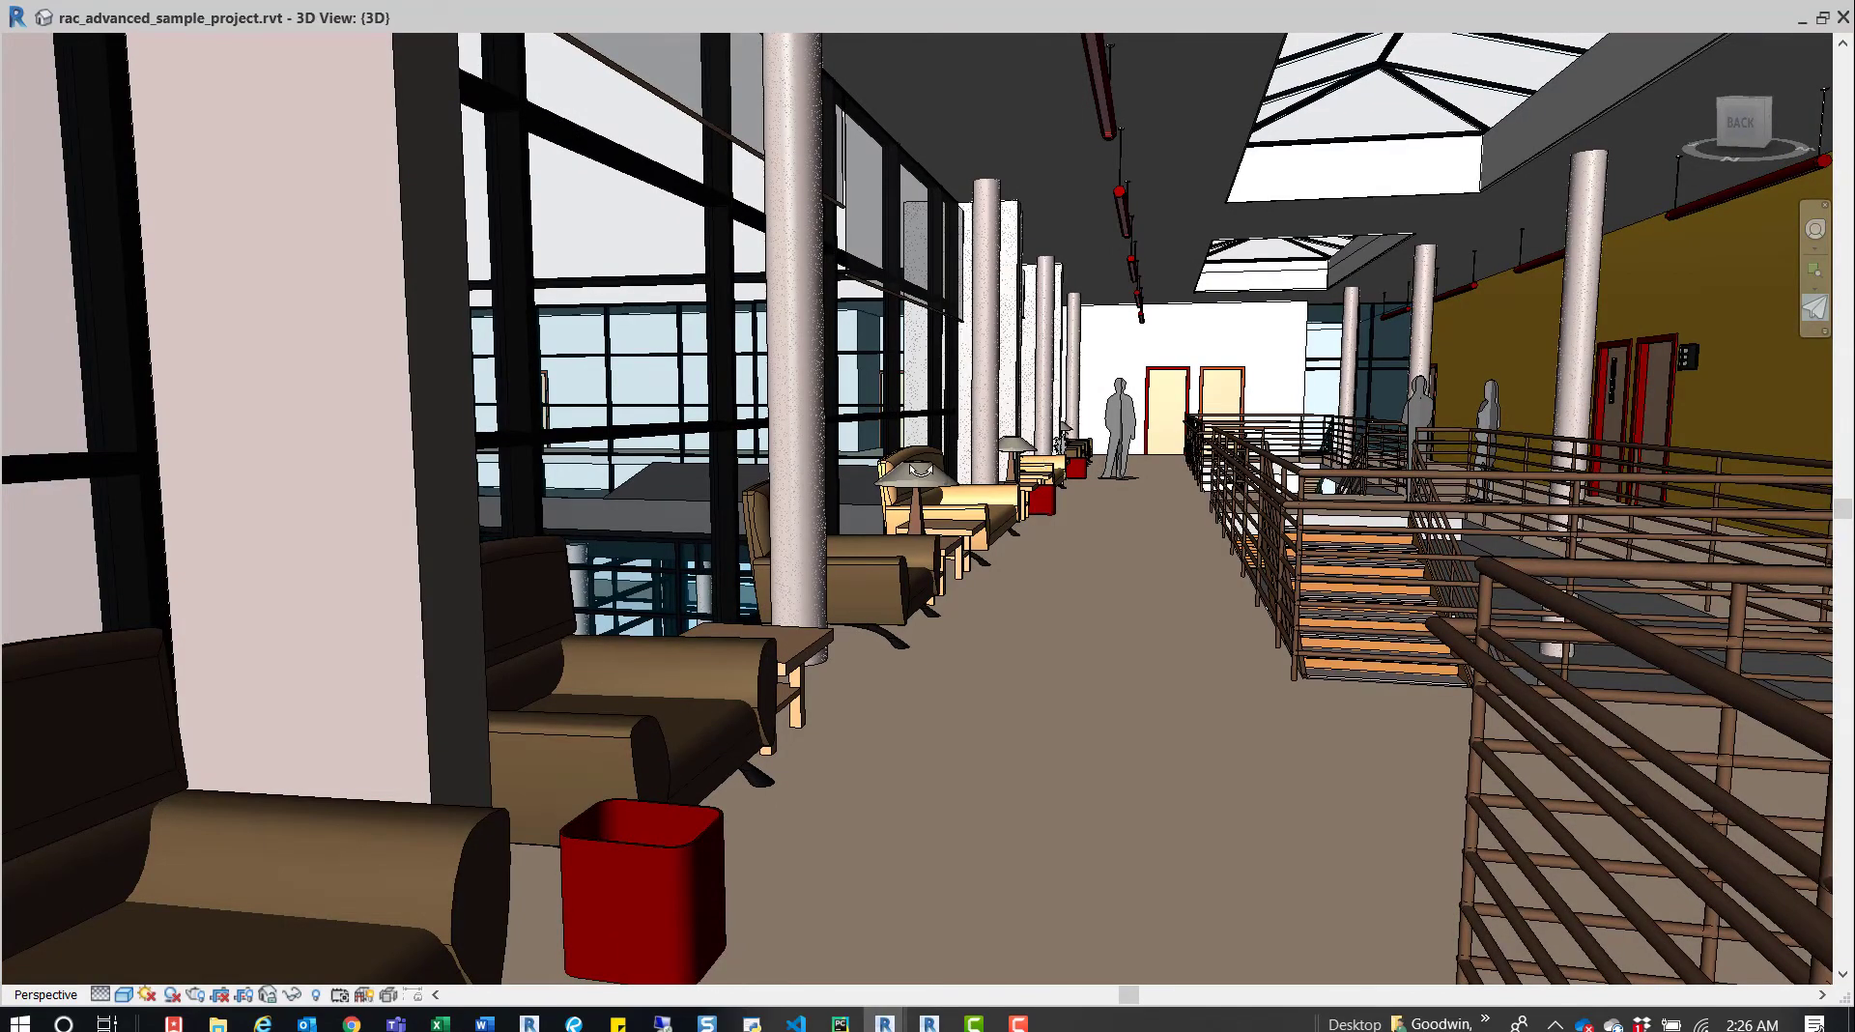
drag(920, 470, 1548, 297)
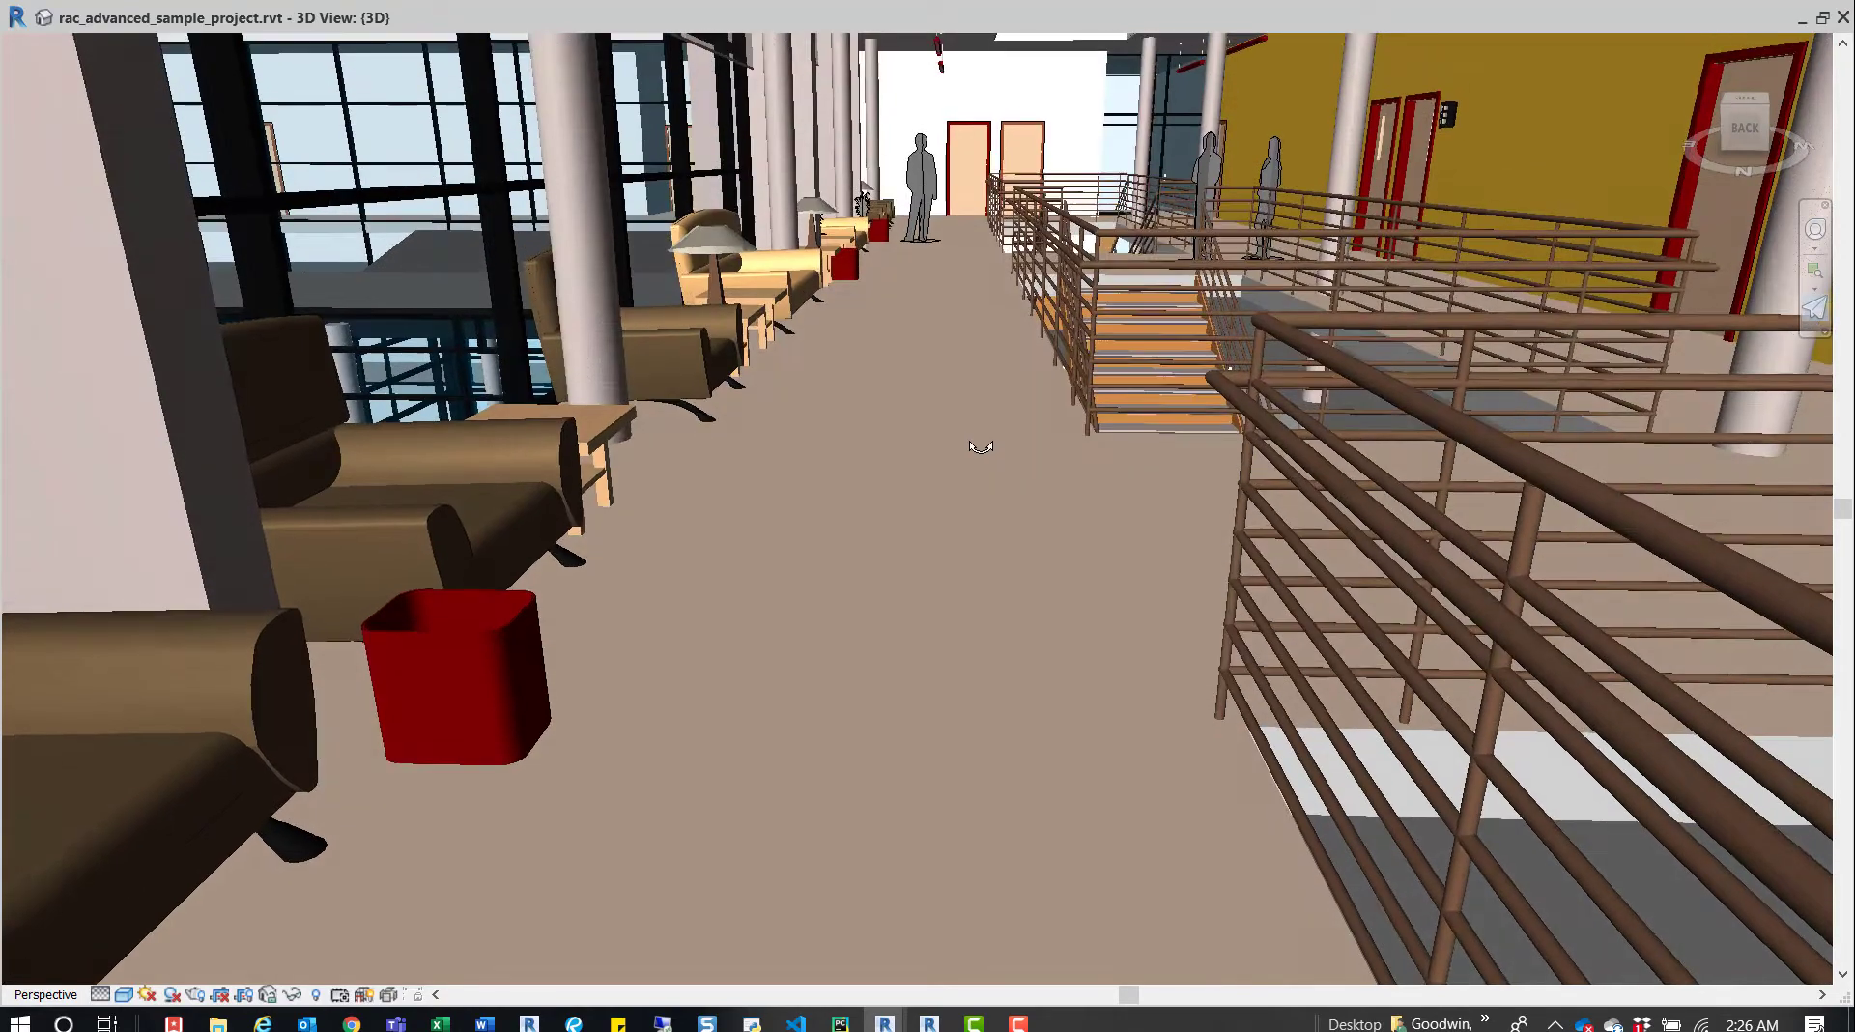
drag(980, 446, 958, 343)
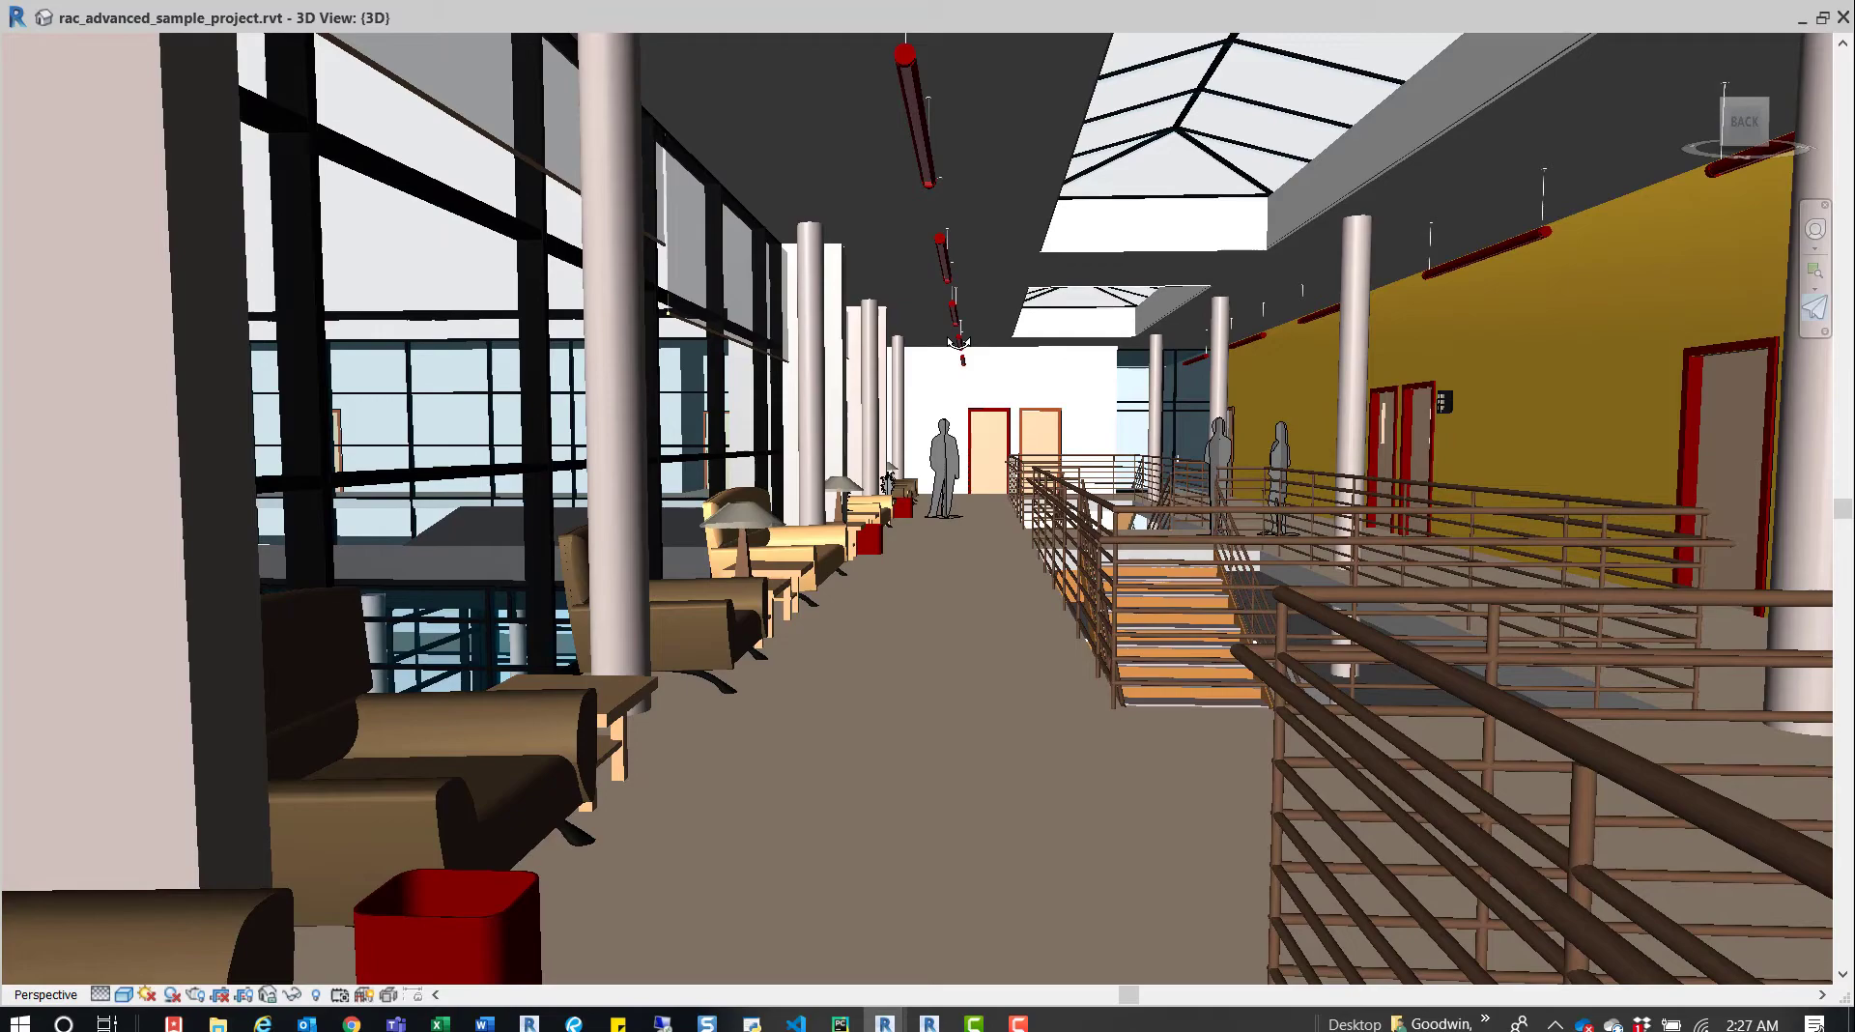
mouse_move(971, 376)
mouse_down()
mouse_move(959, 389)
mouse_move(1594, 416)
mouse_move(1391, 357)
mouse_move(927, 441)
mouse_move(1304, 410)
mouse_move(821, 405)
mouse_move(532, 374)
mouse_move(969, 396)
mouse_up()
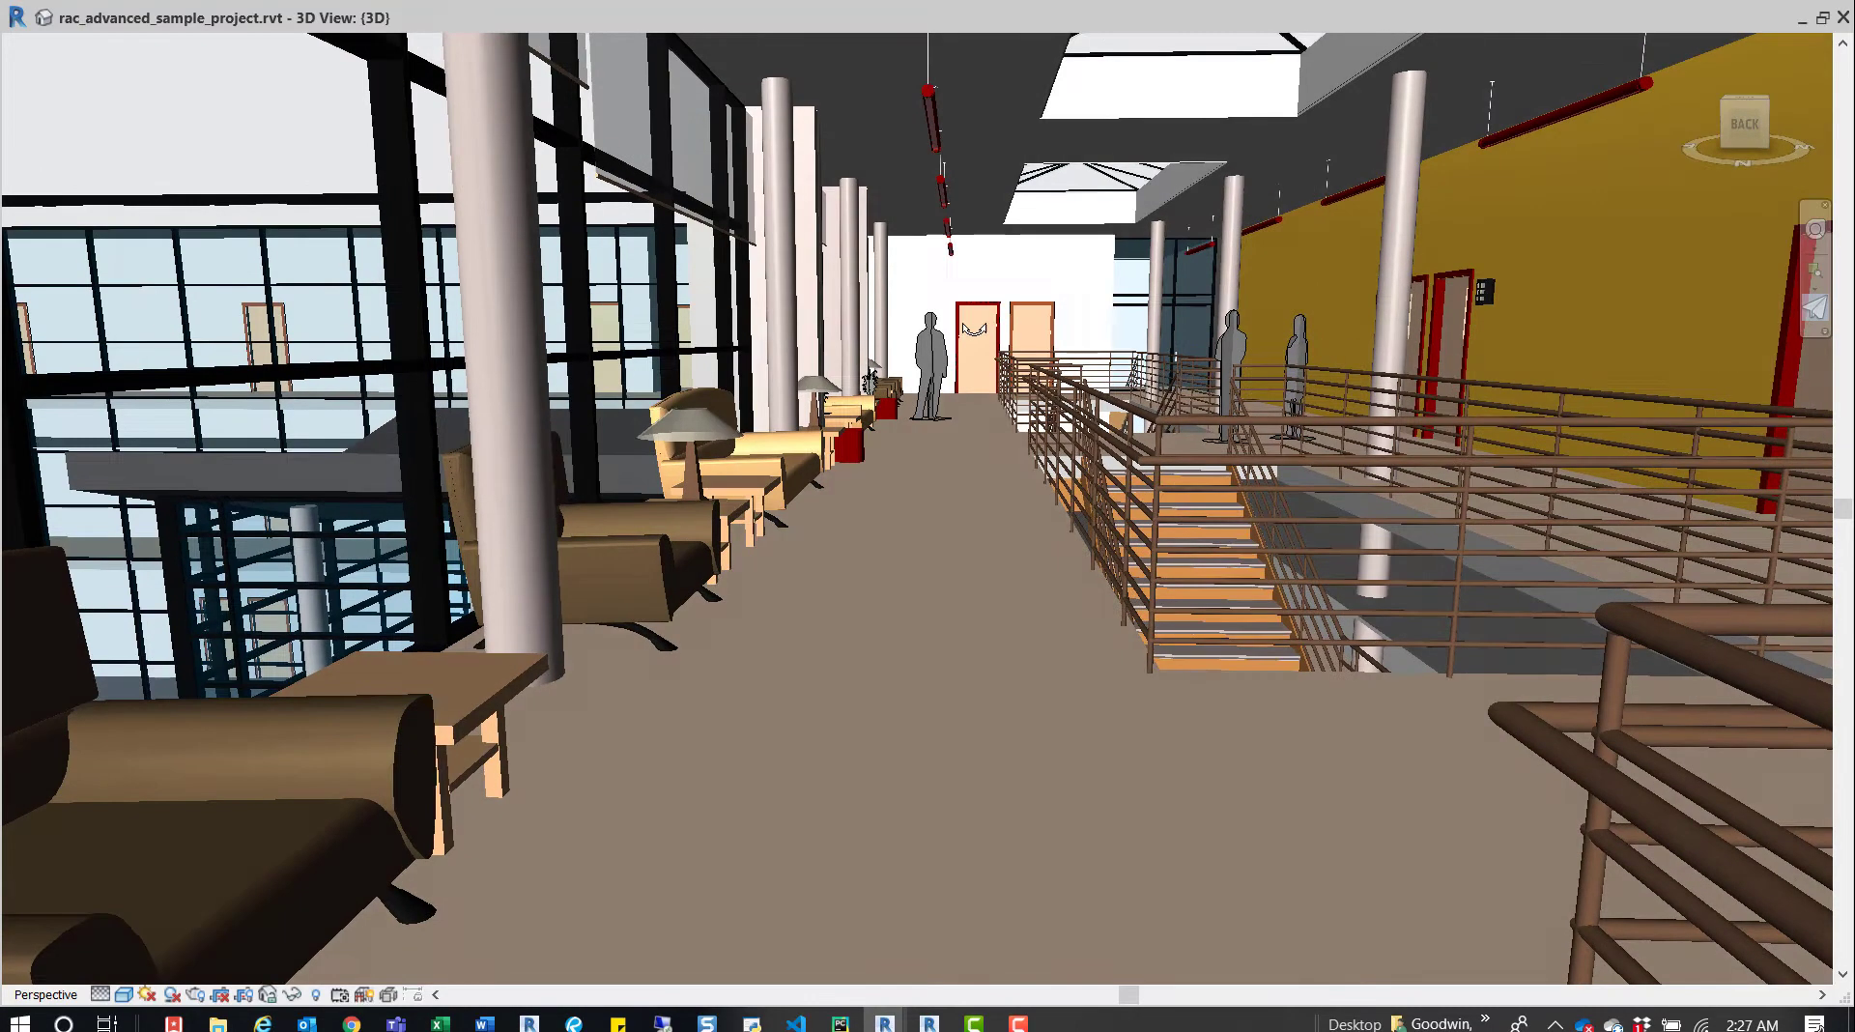
- Walk forward through the wall until the view faces the curtain wall overlooking the courtyard
drag(974, 329, 1027, 300)
drag(1029, 377, 361, 406)
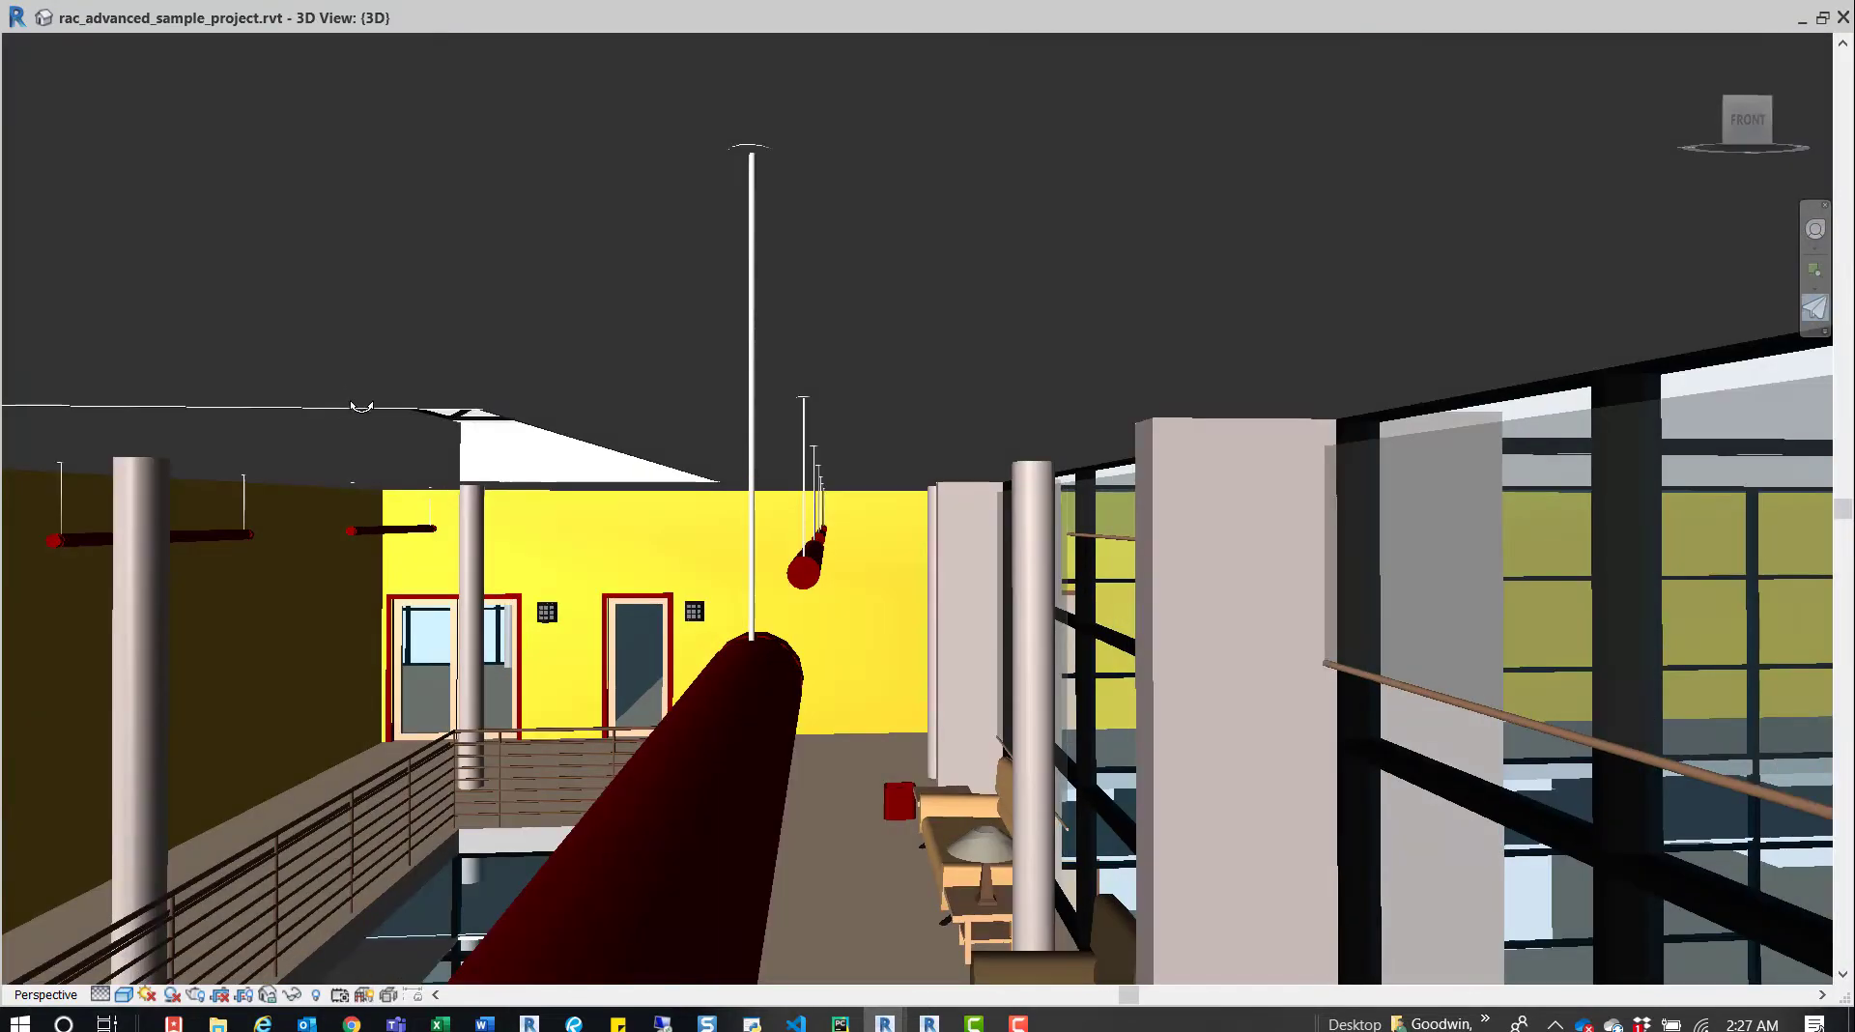
drag(349, 800, 223, 74)
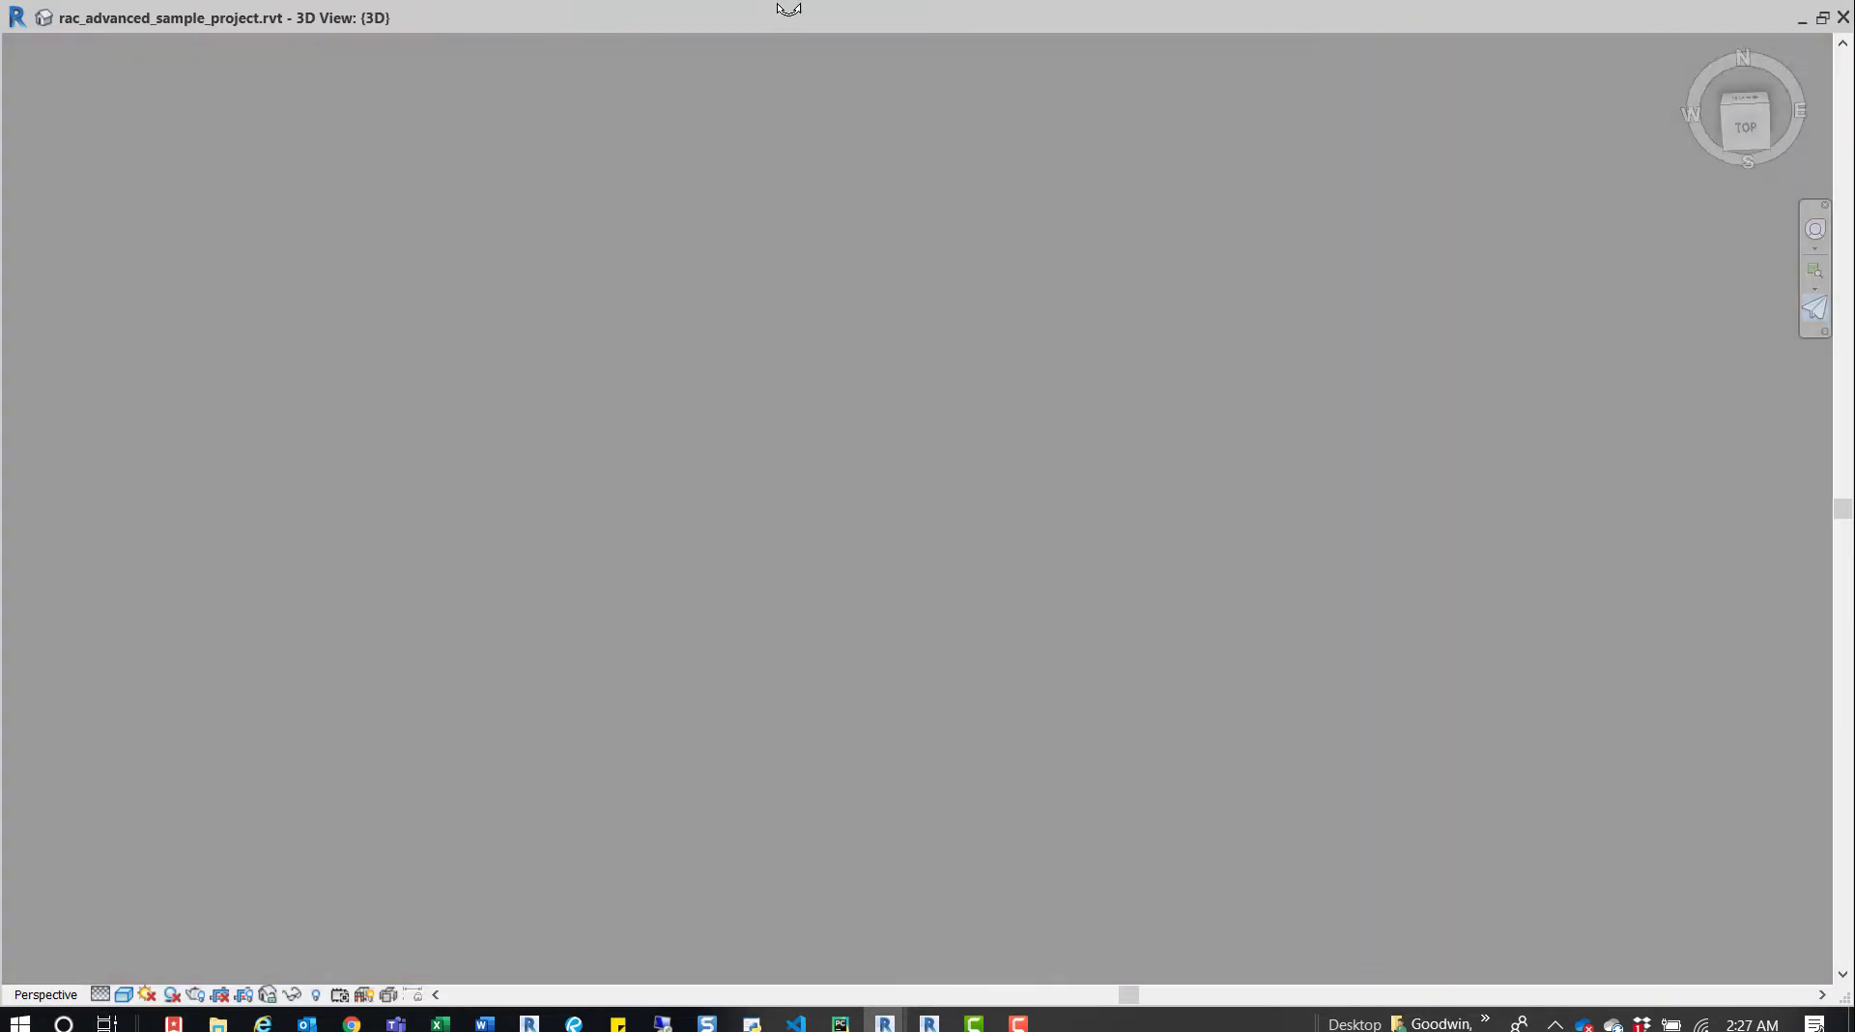
mouse_move(788, 9)
mouse_down()
mouse_move(782, 83)
mouse_move(795, 15)
mouse_up()
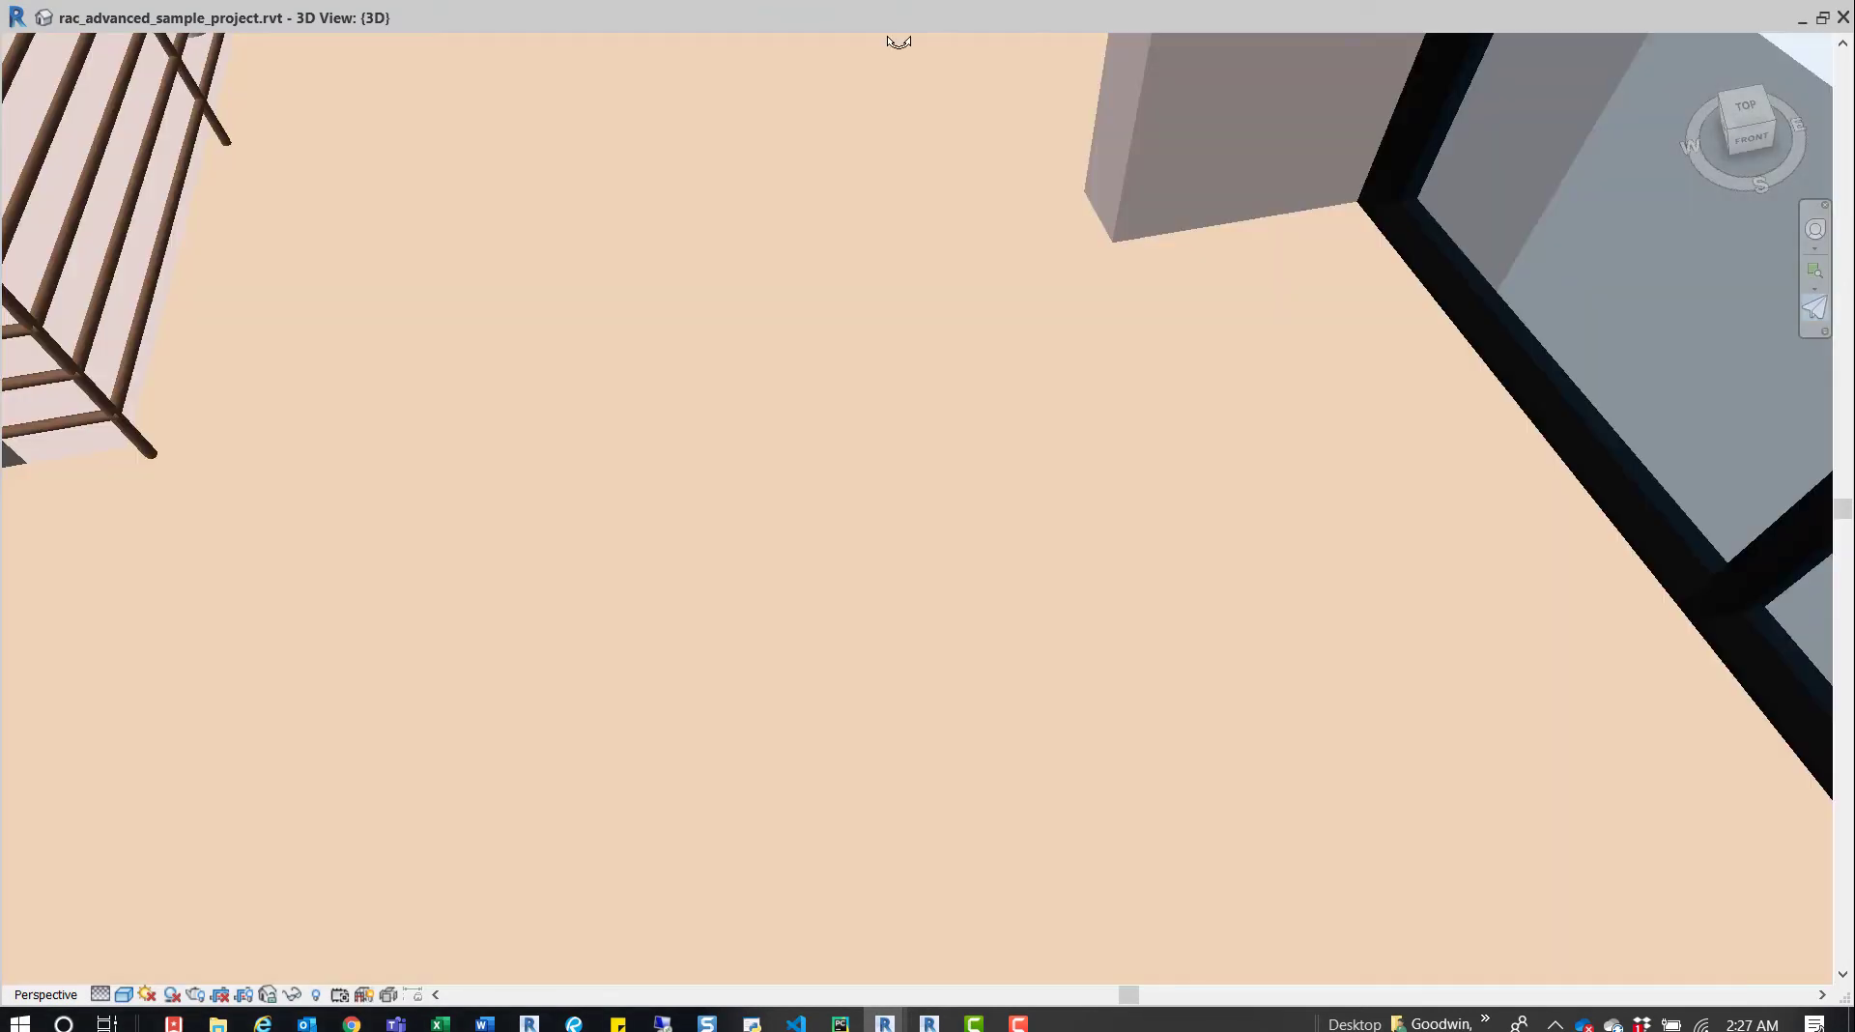
drag(898, 40, 1794, 300)
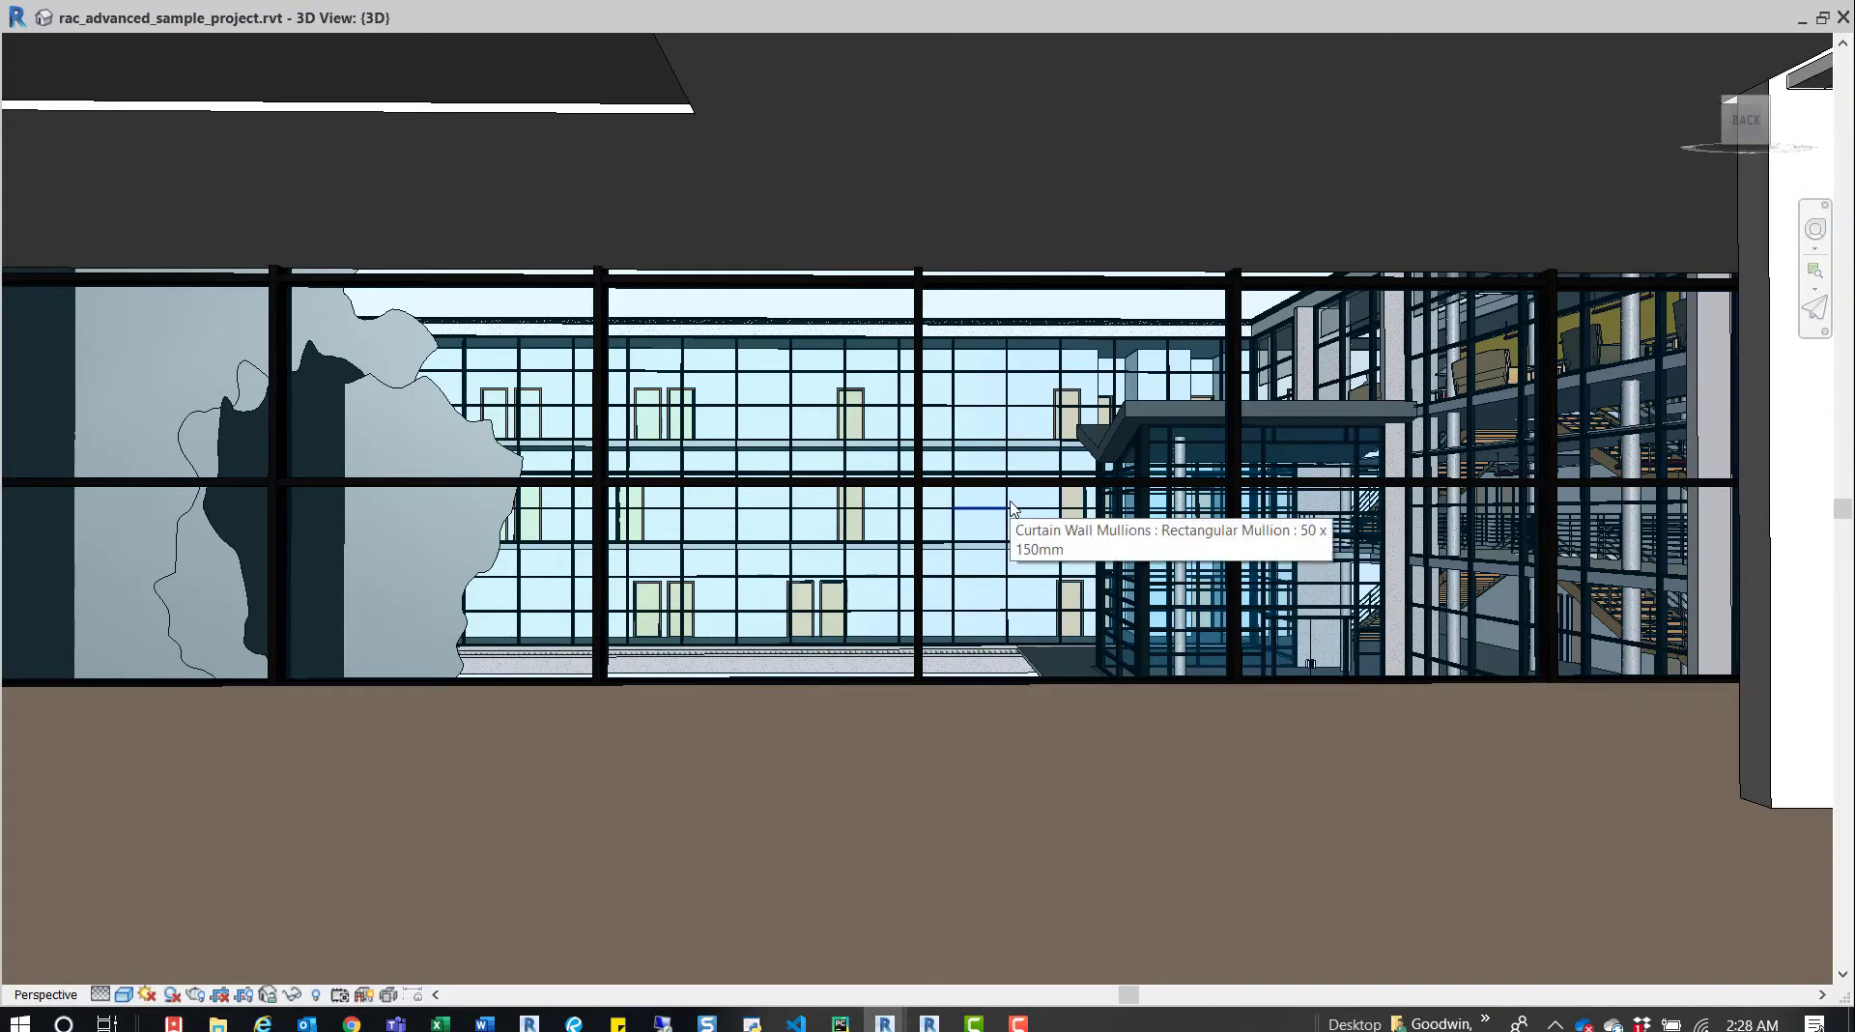
- Turn from the curtain wall and advance down the glazed walkway toward the far doors
drag(1011, 509, 182, 533)
mouse_move(563, 546)
mouse_down()
mouse_move(894, 530)
mouse_move(532, 534)
mouse_move(584, 530)
mouse_up()
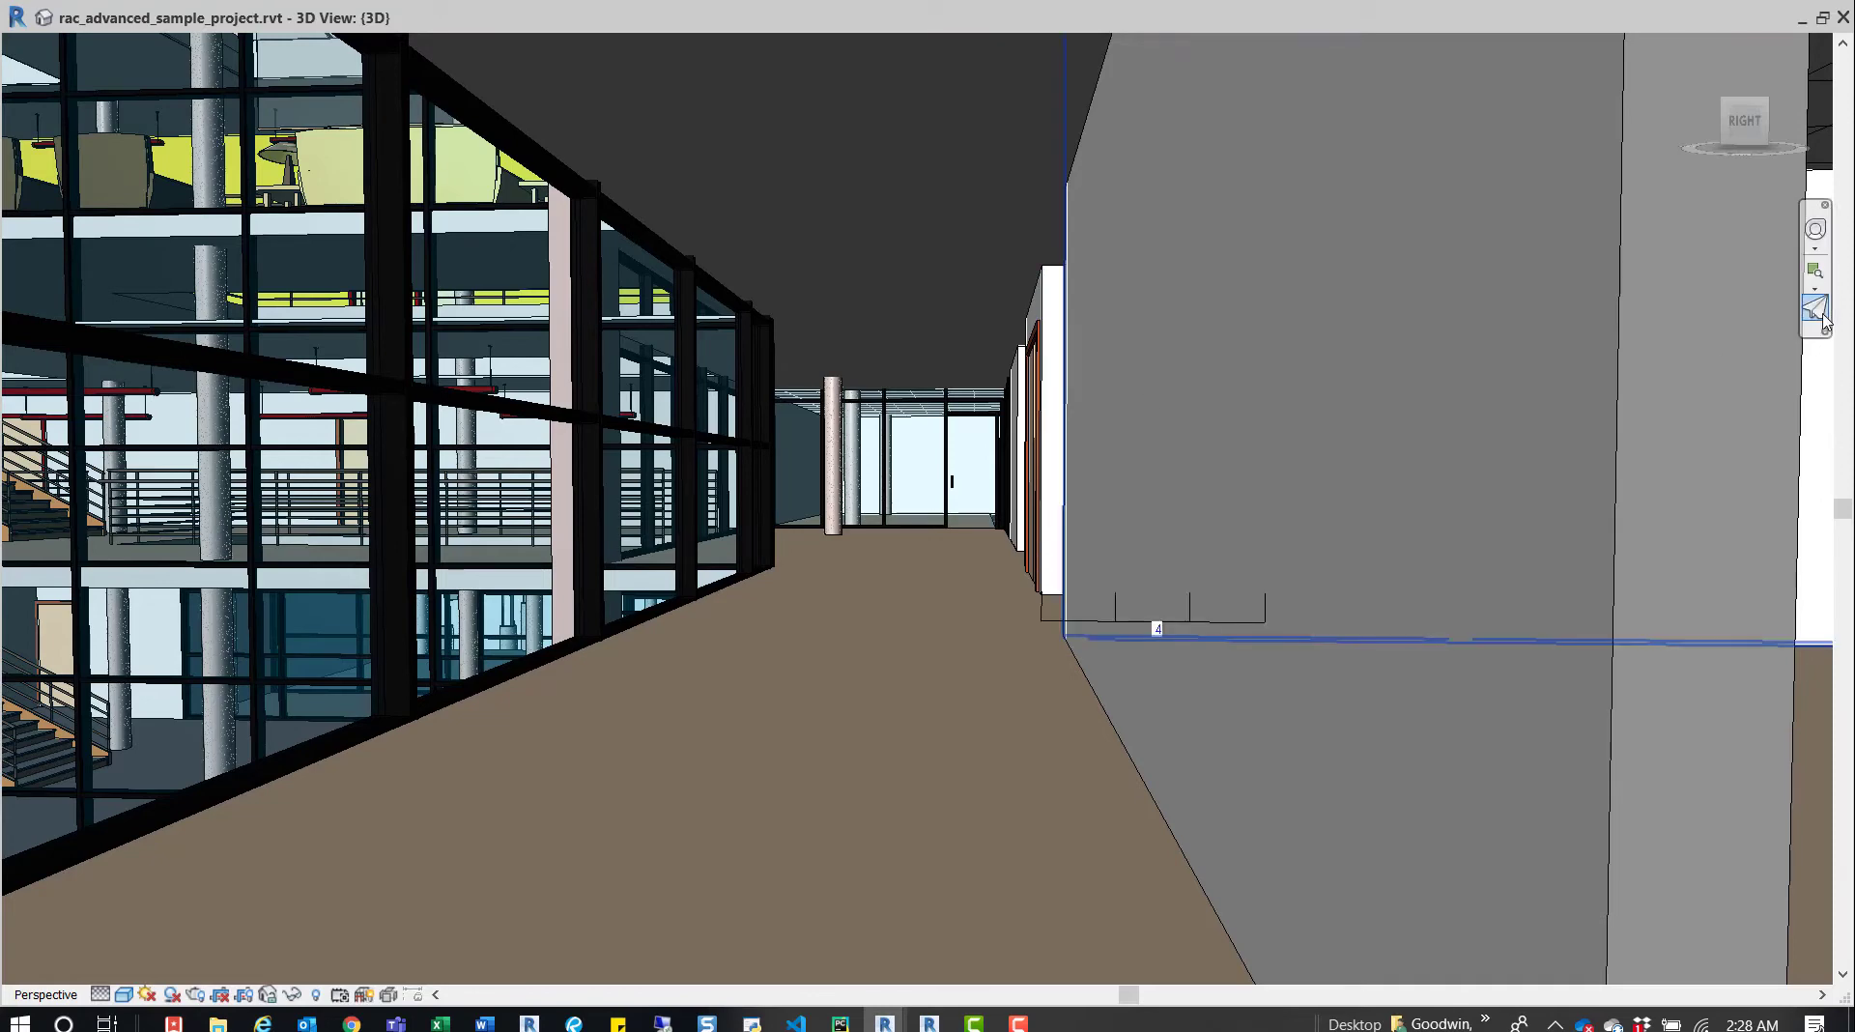
drag(1078, 462, 980, 466)
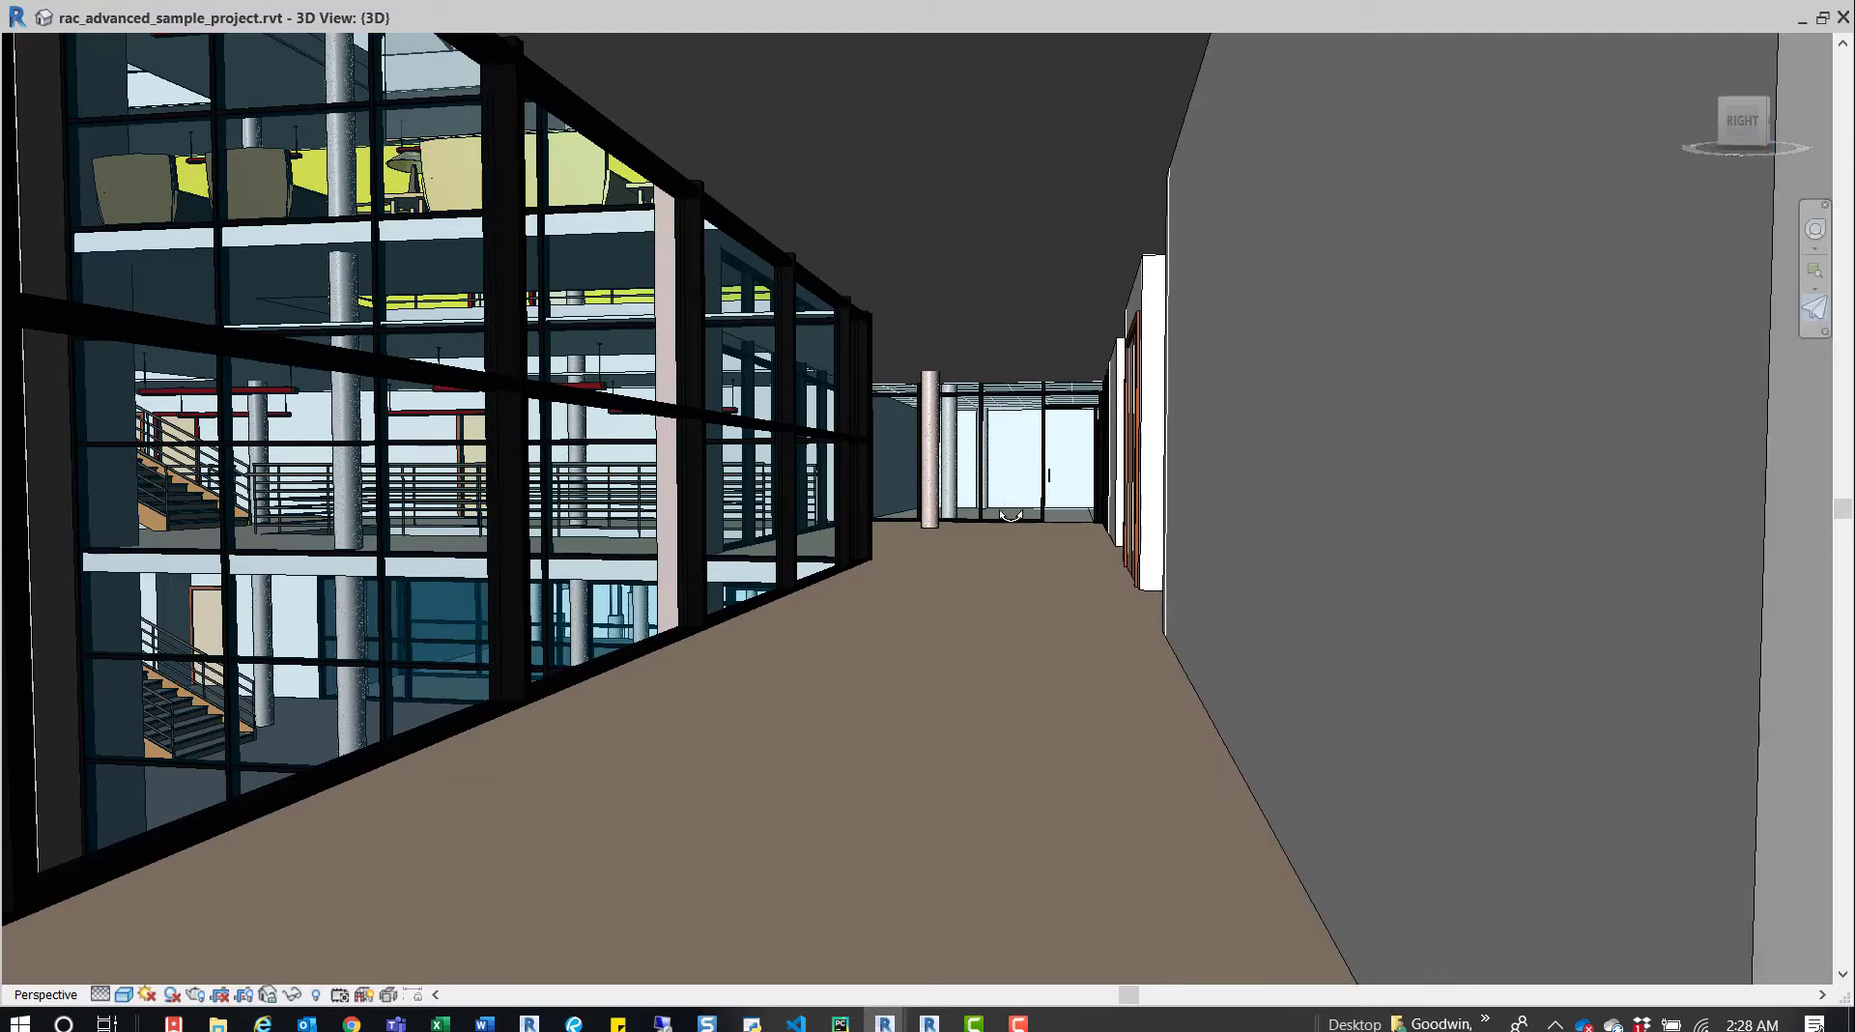
drag(1009, 514, 1014, 471)
drag(1033, 364, 1053, 496)
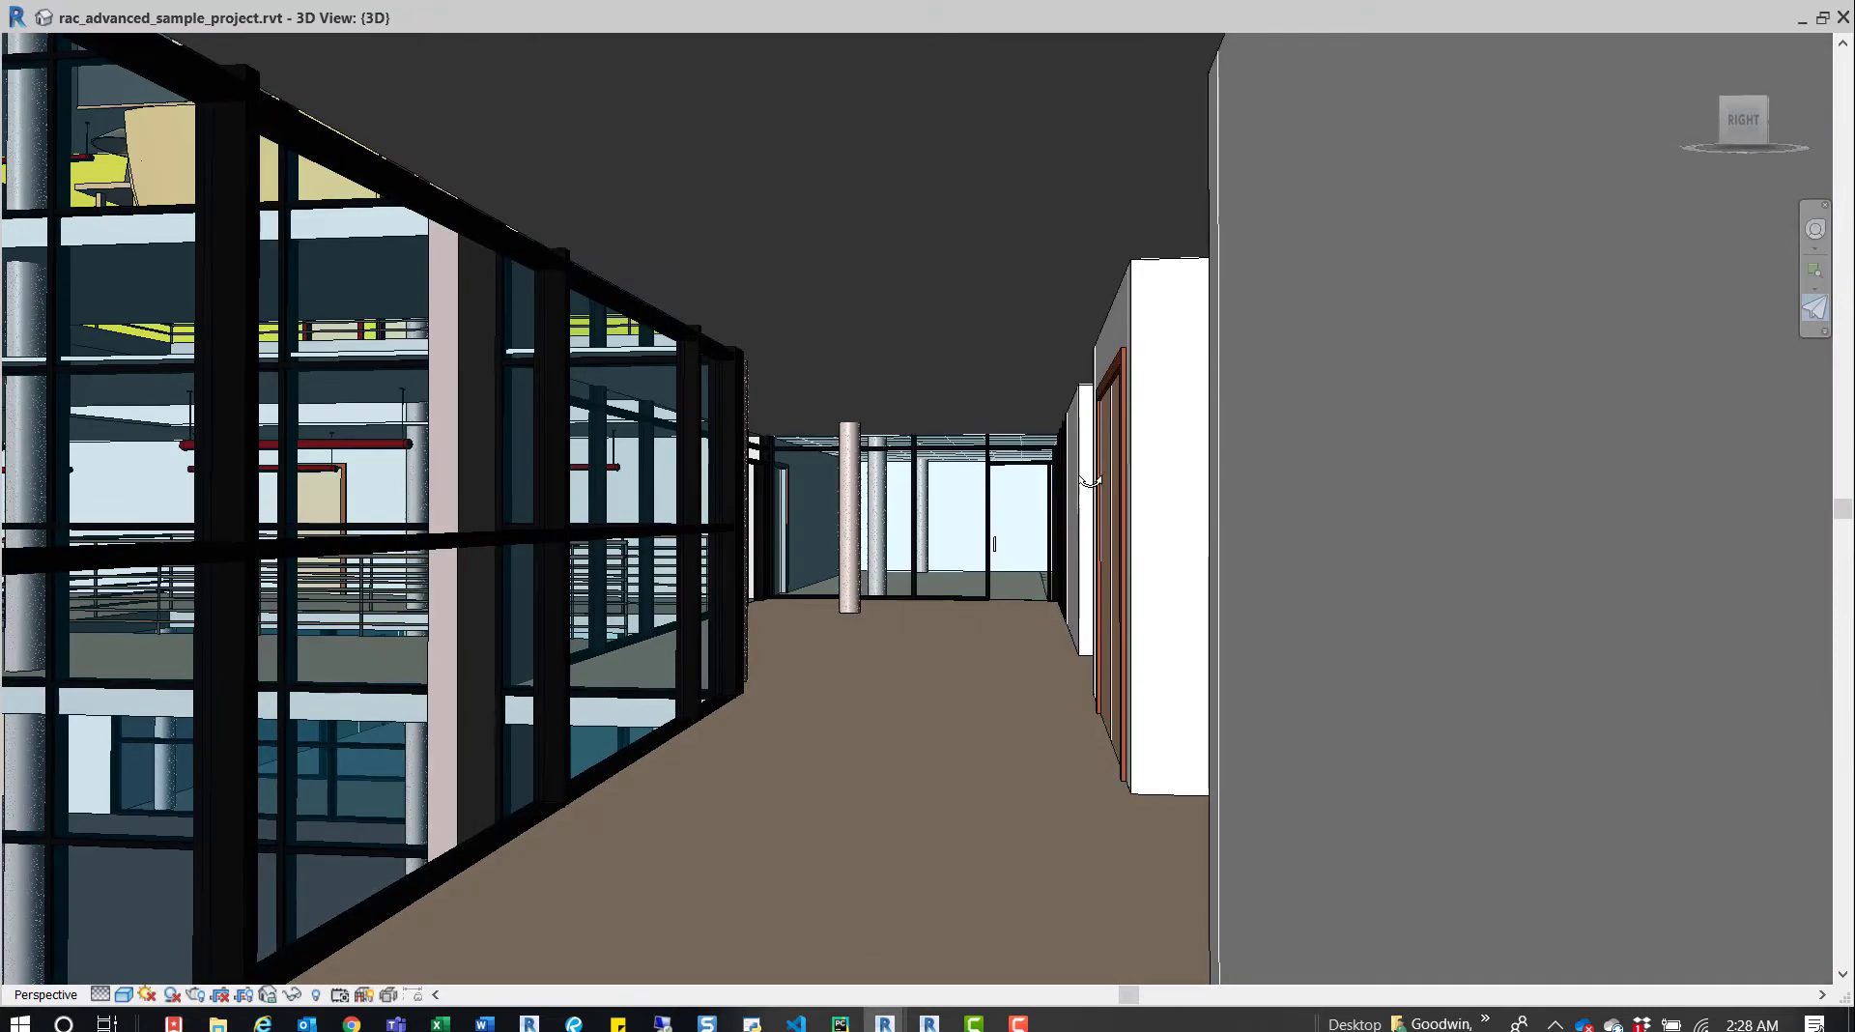
drag(930, 578, 915, 580)
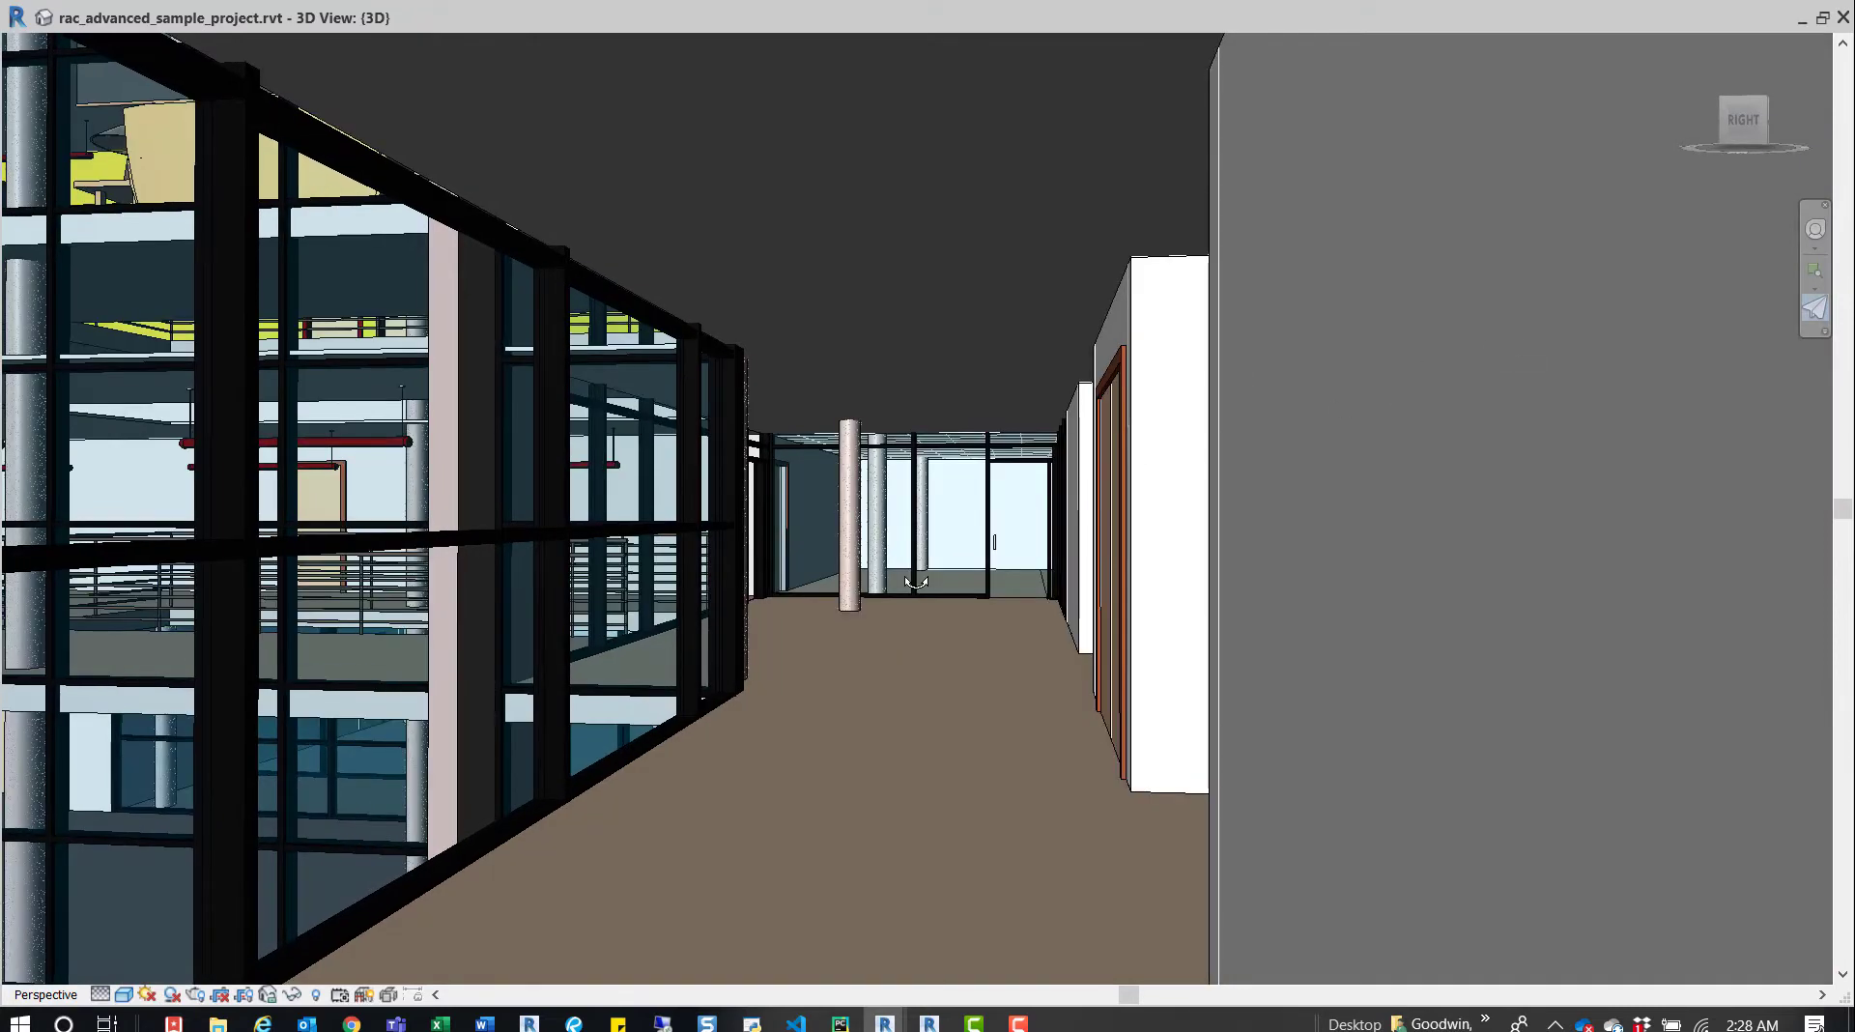
- Set the Full Navigation Wheel's Walk tool speed factor to 4.9 in SteeringWheels options
click(1825, 333)
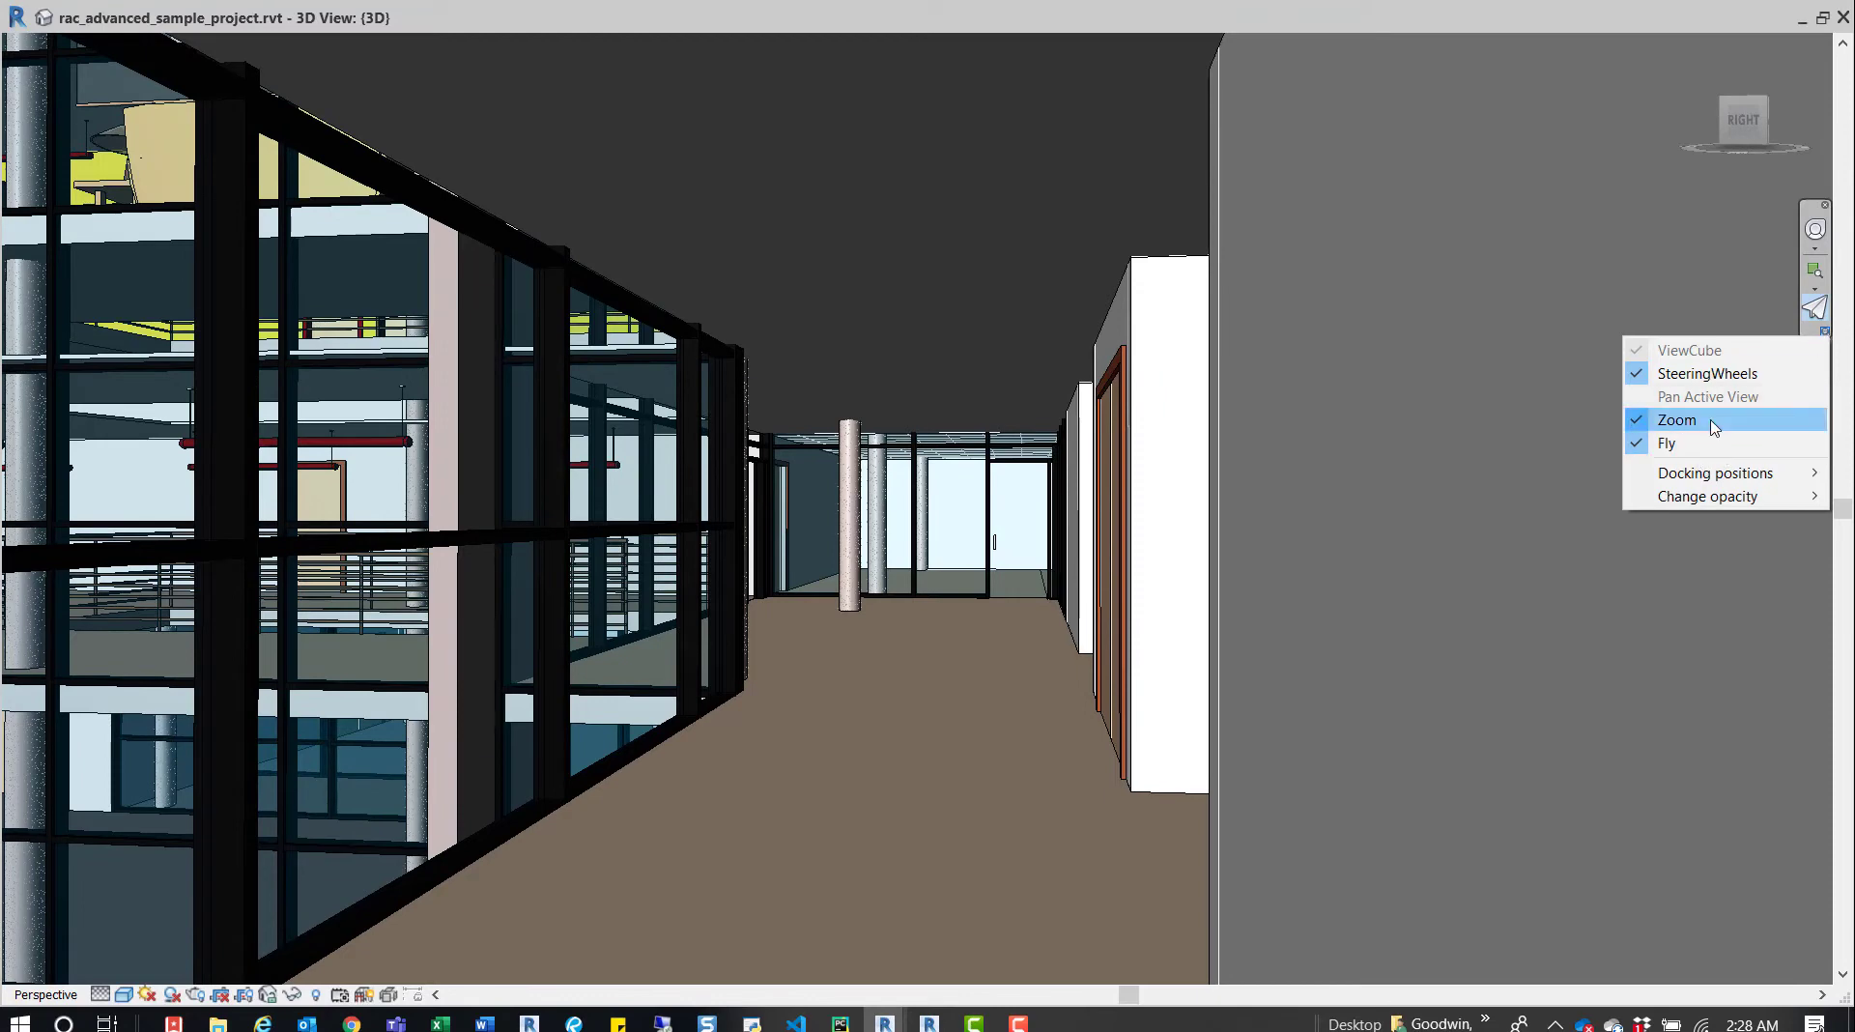
click(1816, 231)
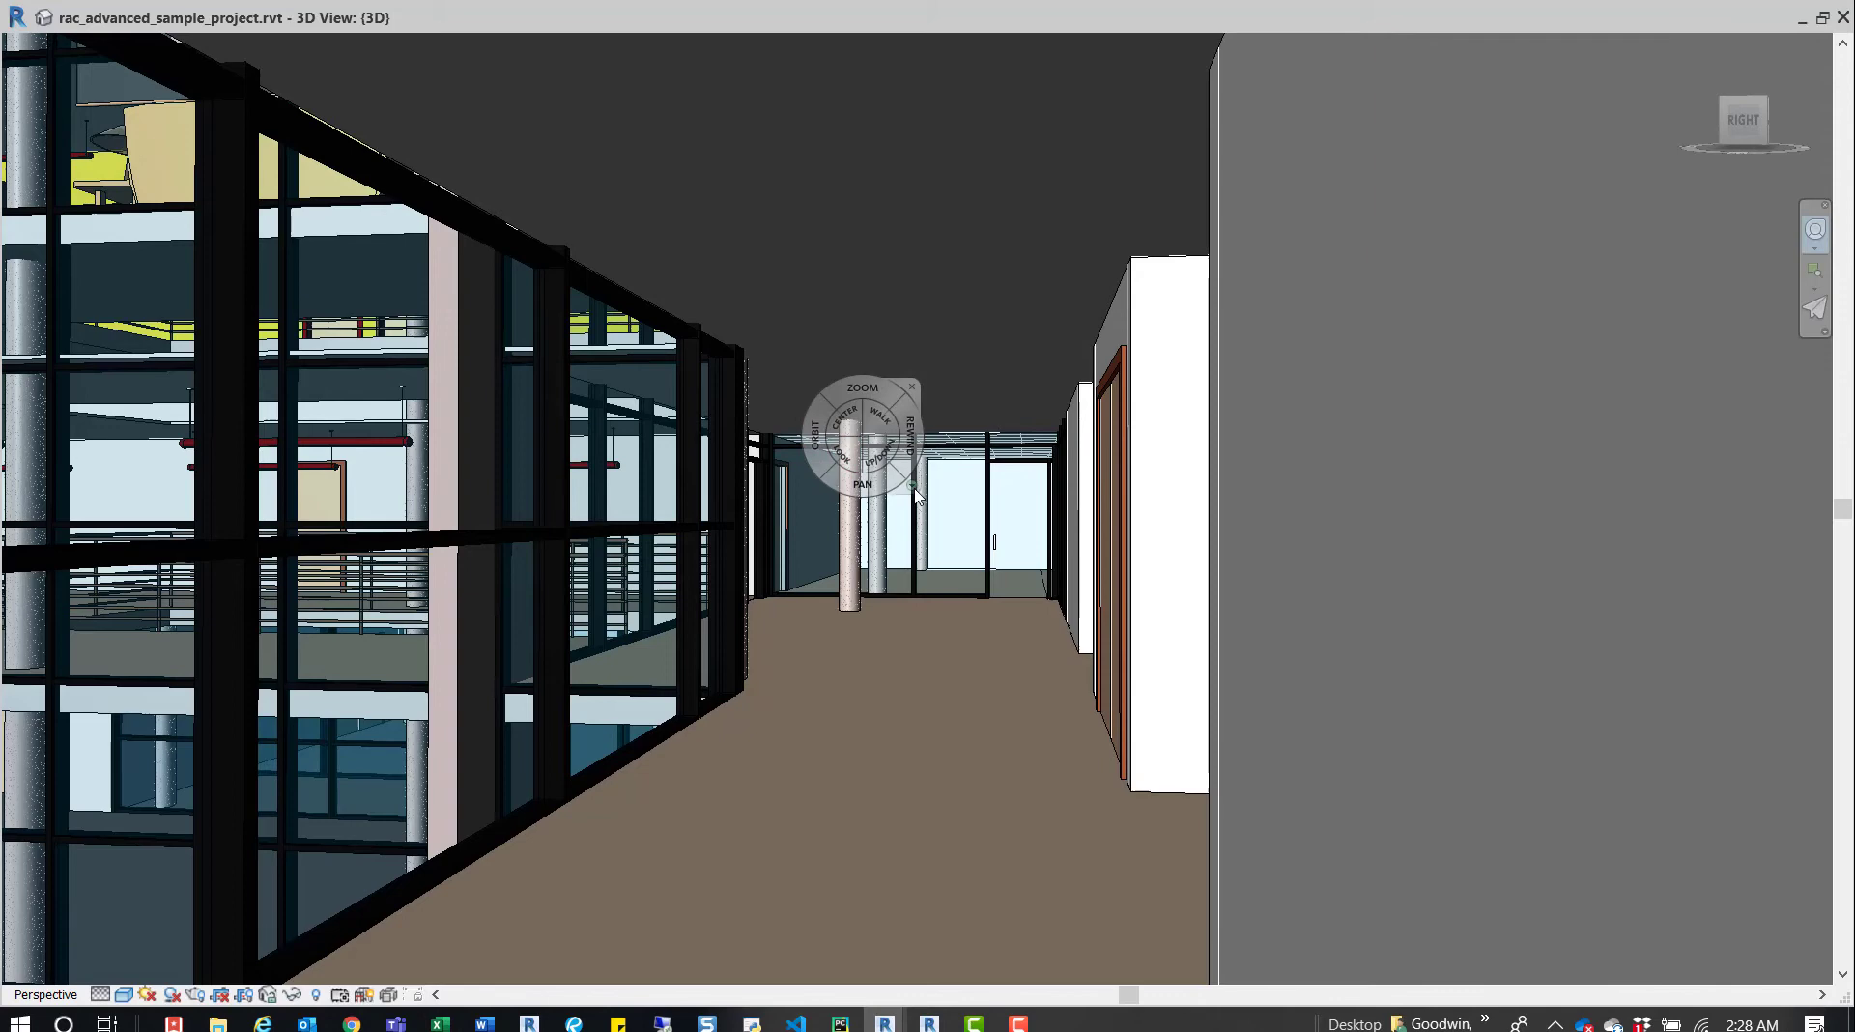
click(913, 489)
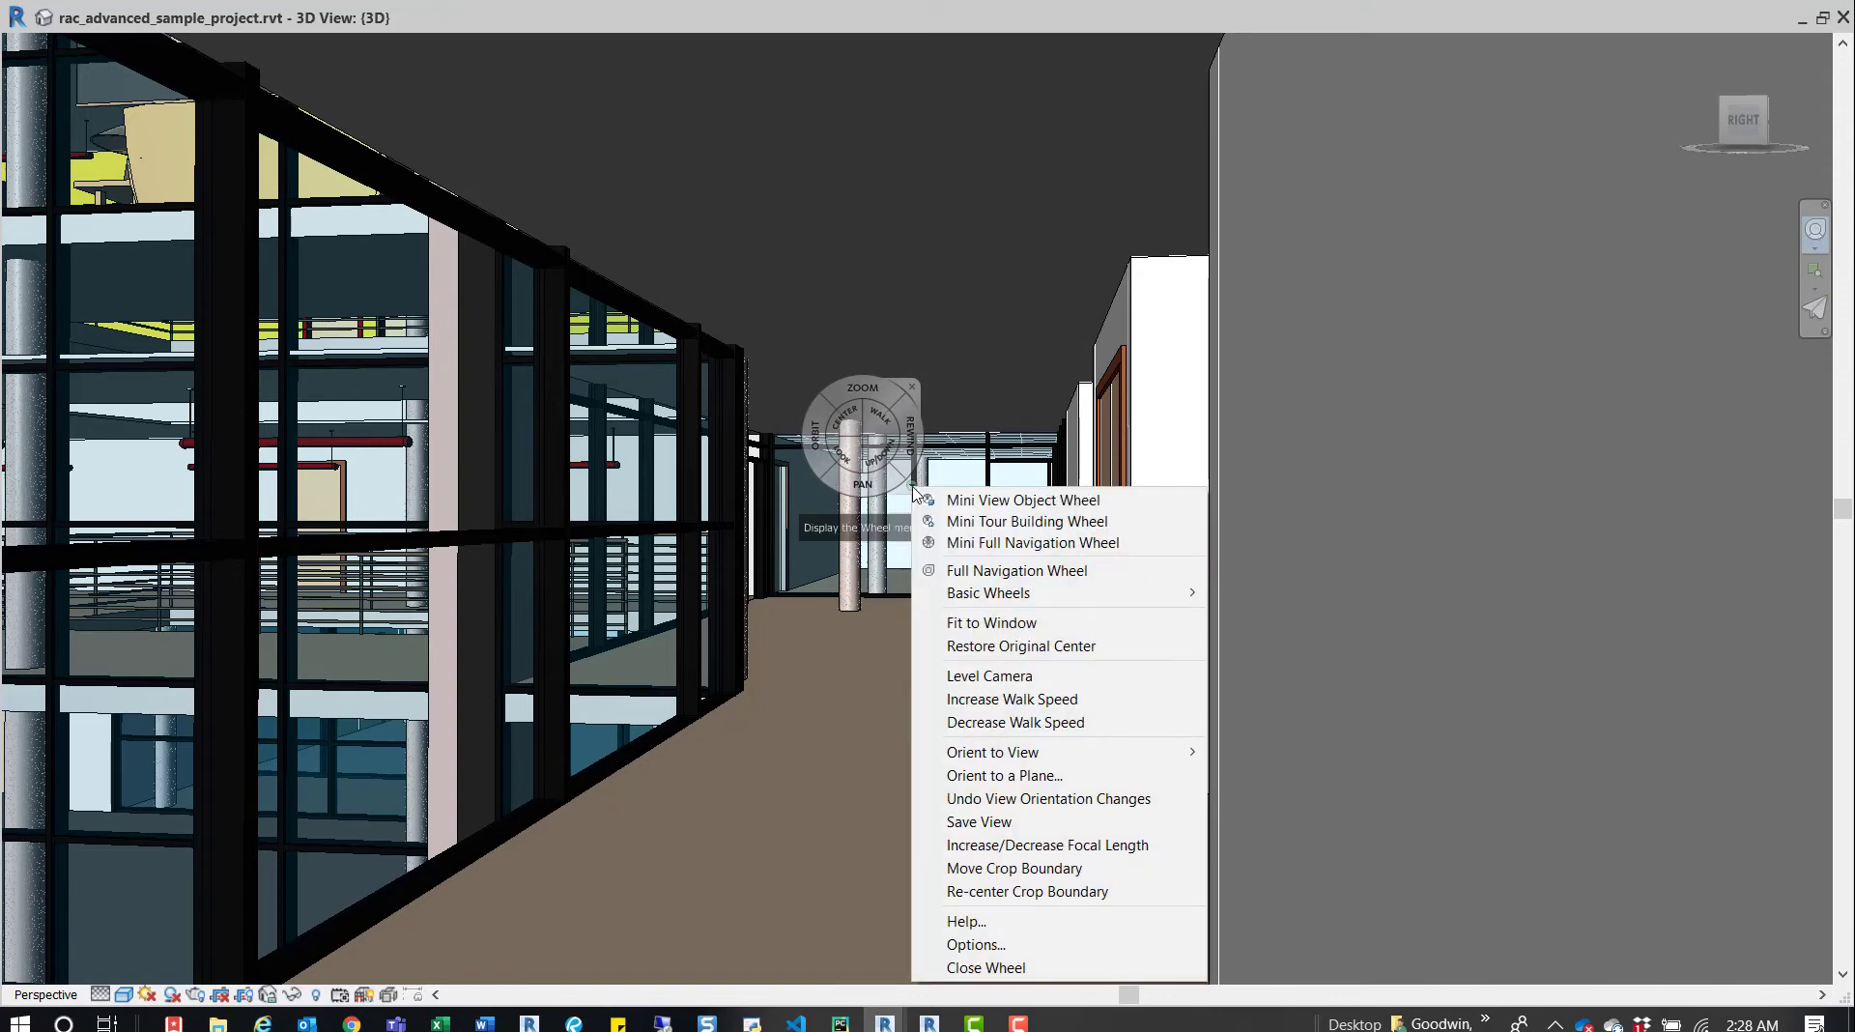
click(972, 944)
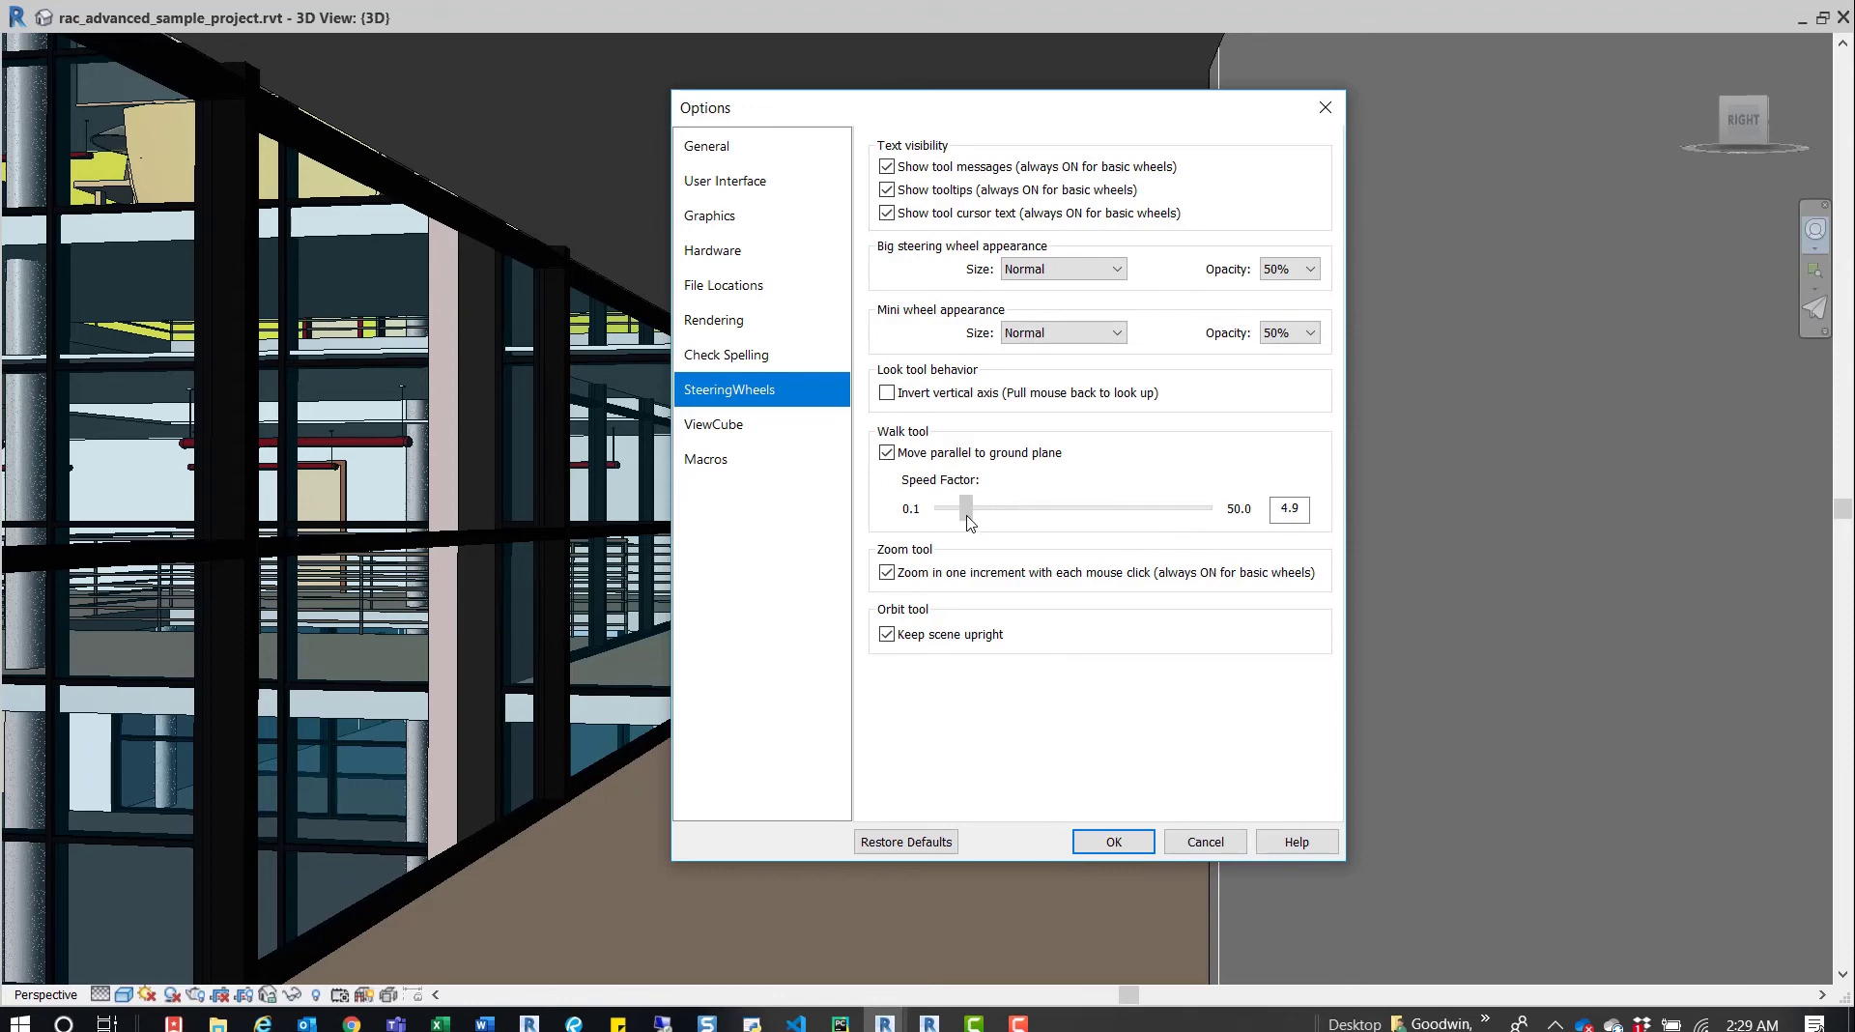
key(Return)
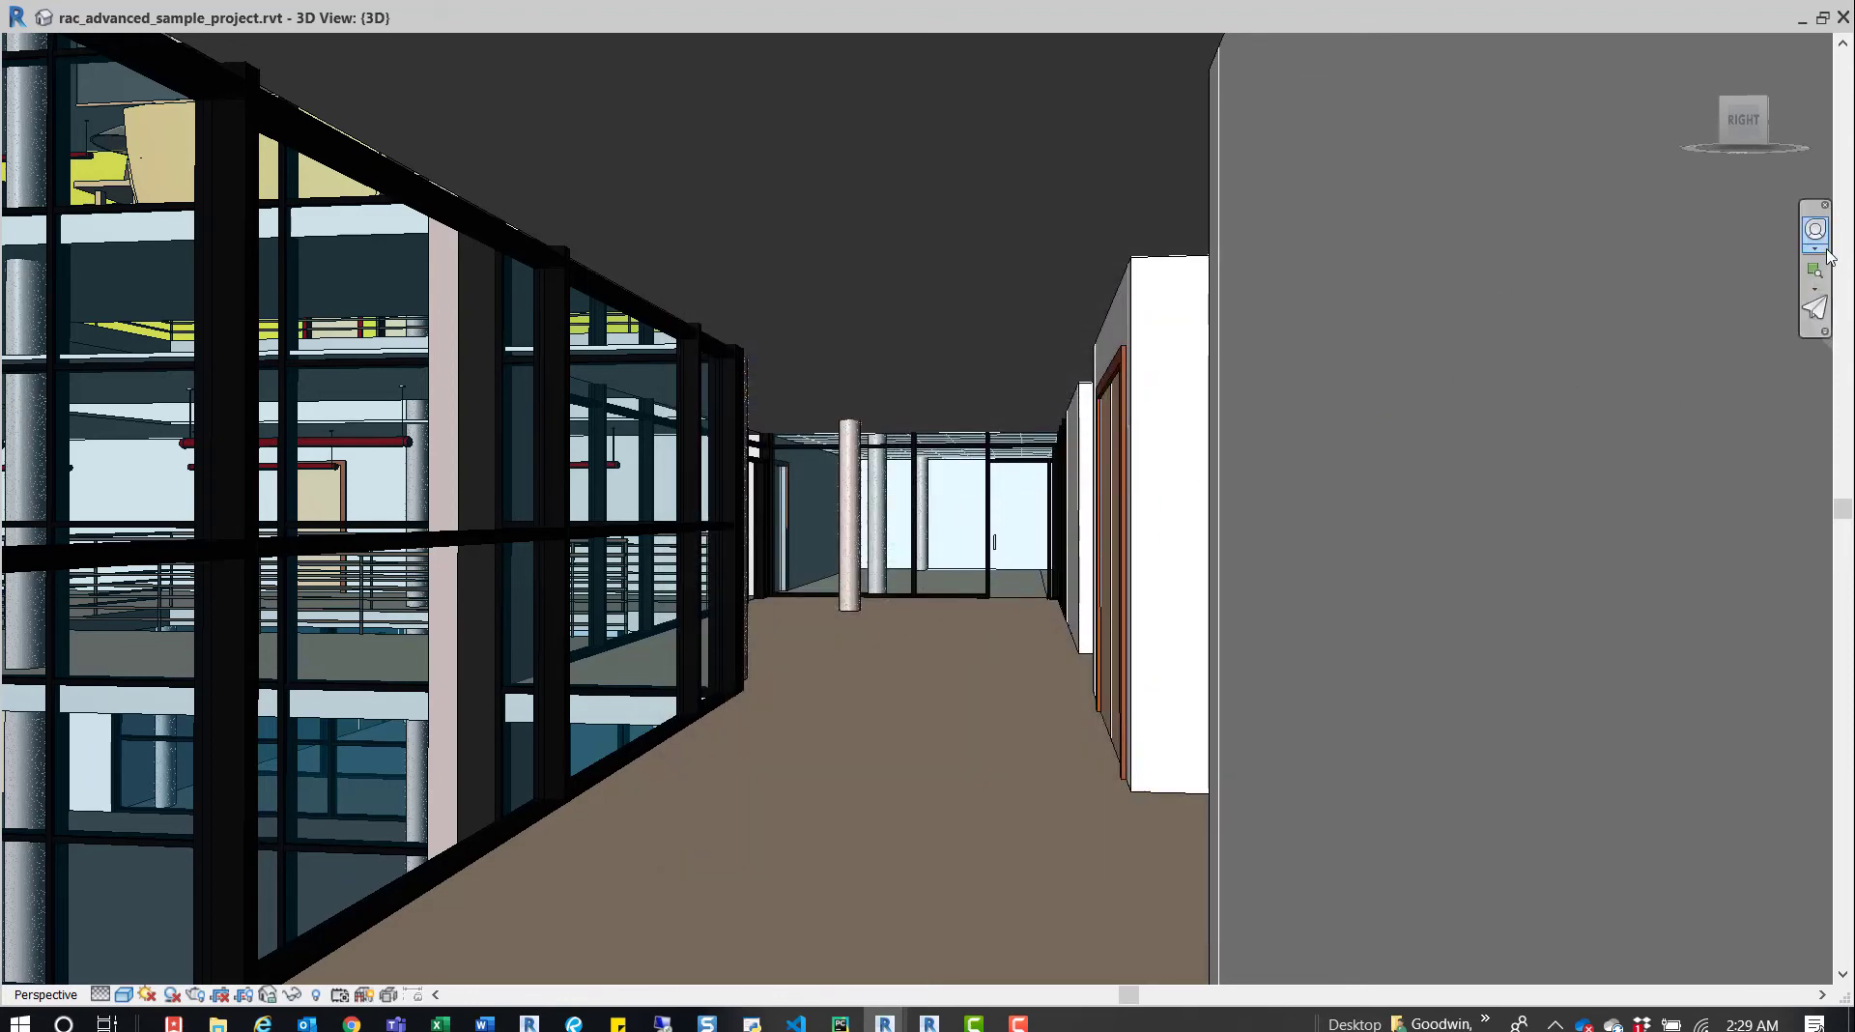
- Walk left and forward at the faster speed into the atrium lounge above the stair opening
drag(1095, 496, 849, 392)
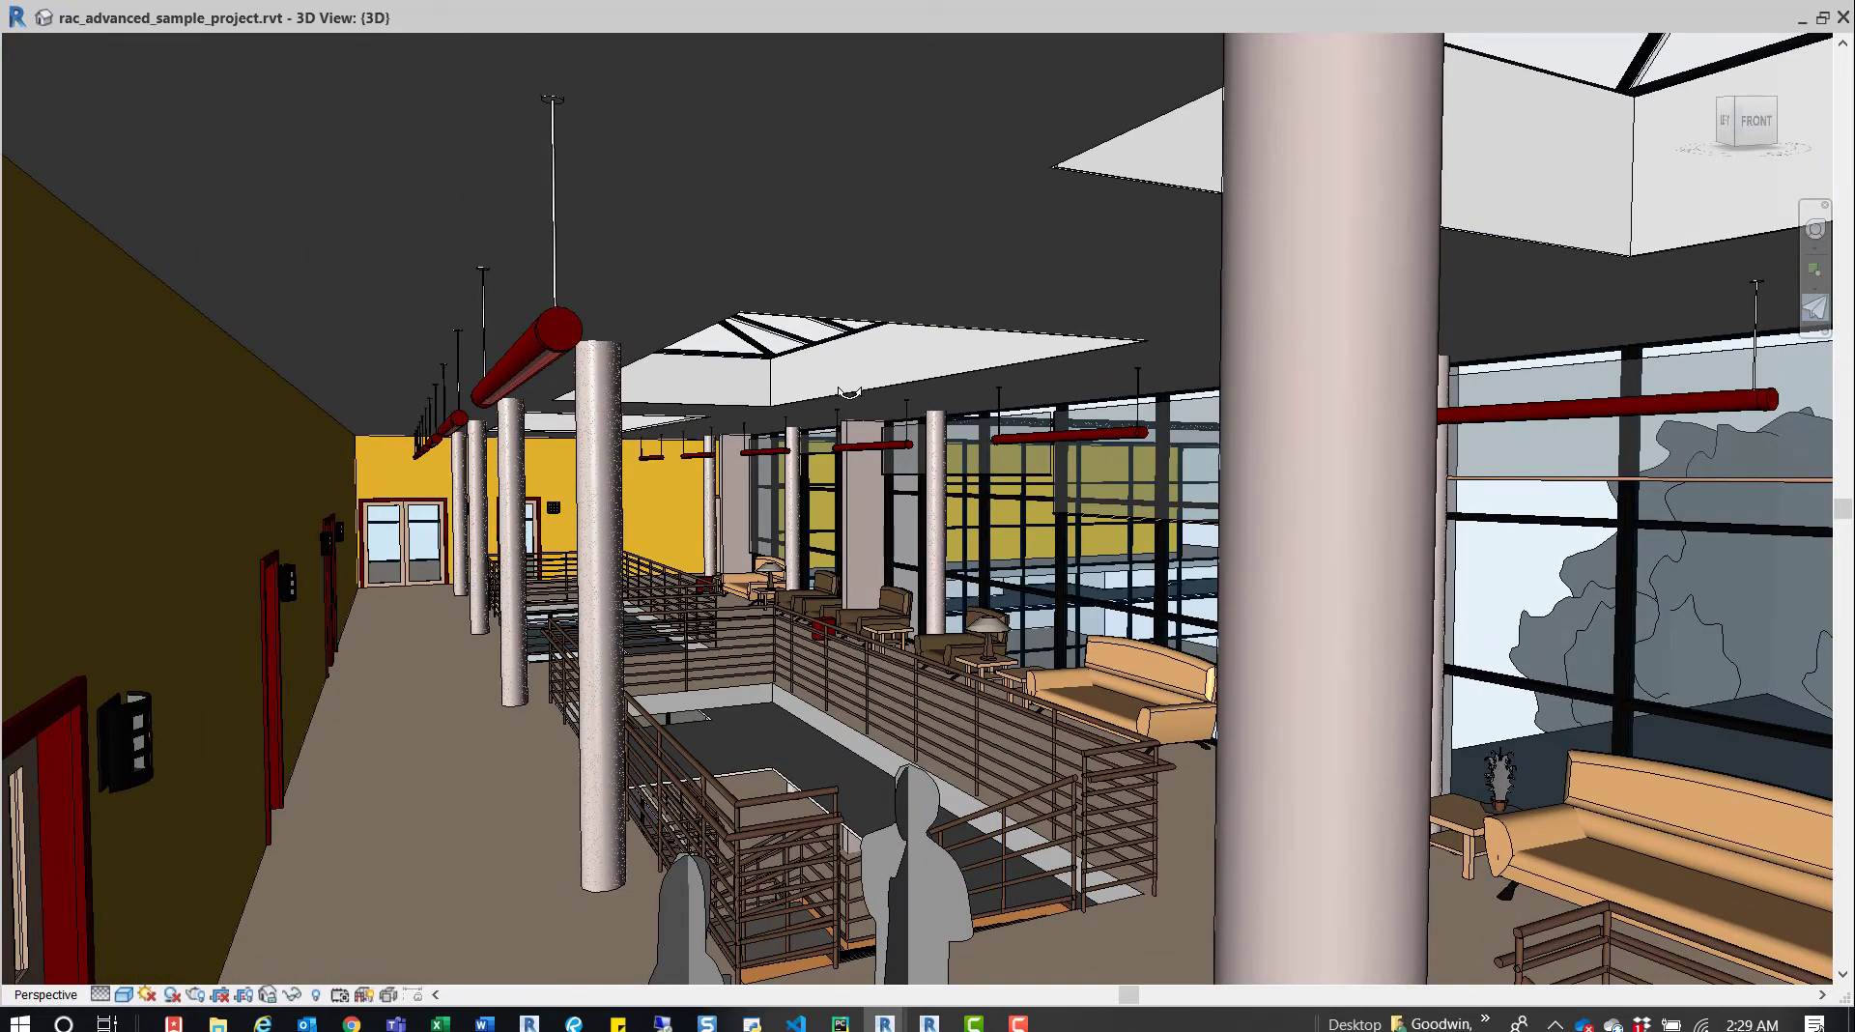